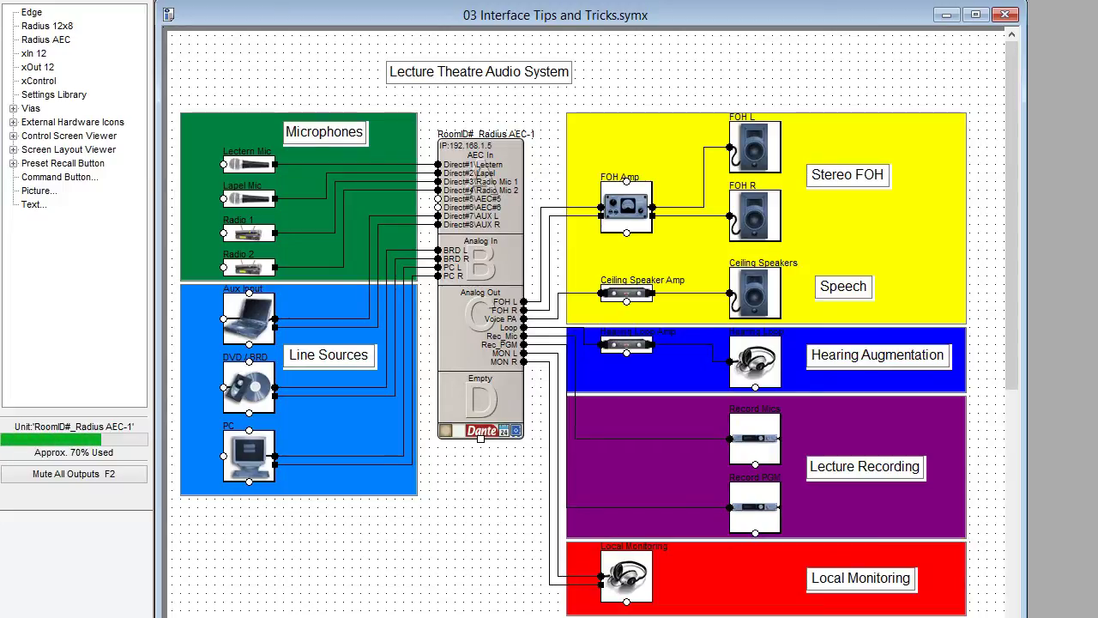
Open the RoomID#_Radius AEC-1 internal design and zoom in 2x on it
double_click(494, 230)
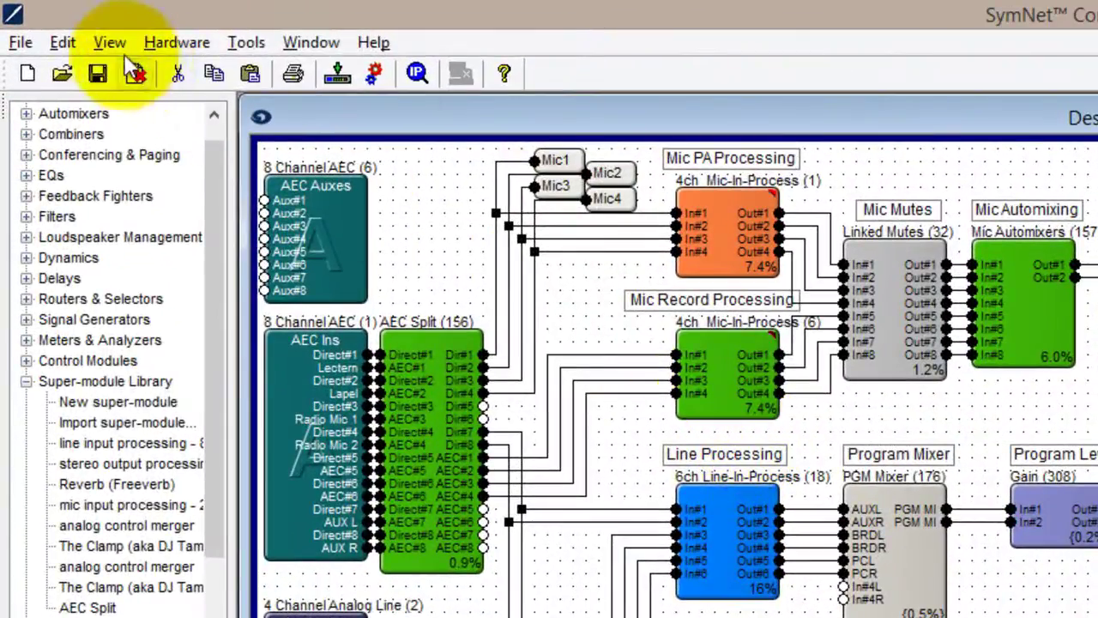
left_click(110, 42)
left_click(189, 374)
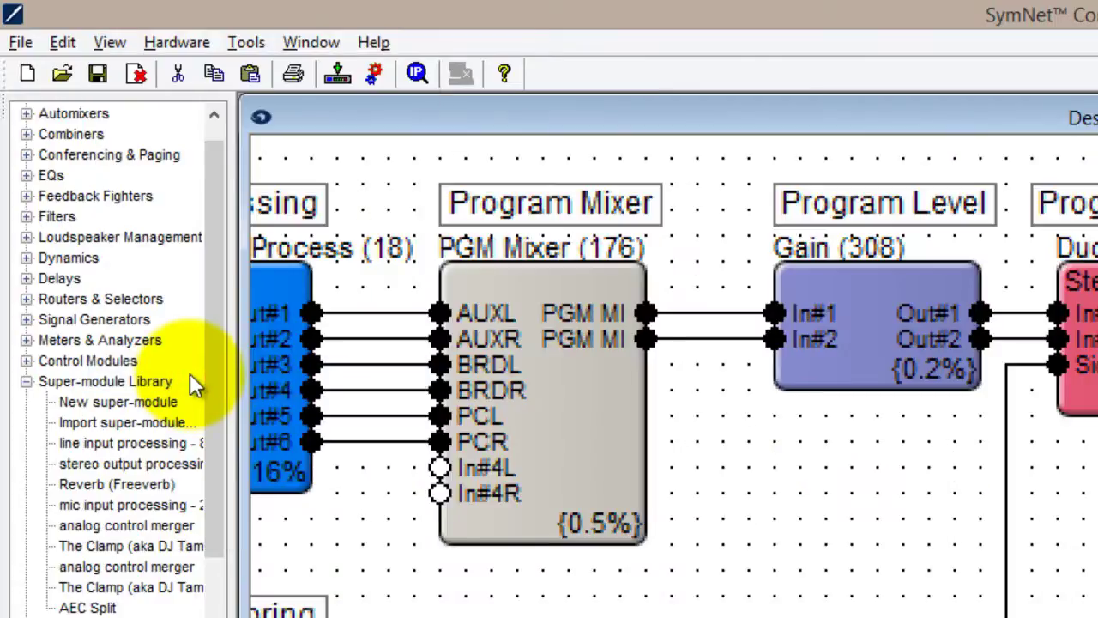
Zoom the design out, reset it to Normal (1x), then try Ctrl+scroll zooming
left_click(110, 42)
left_click(203, 429)
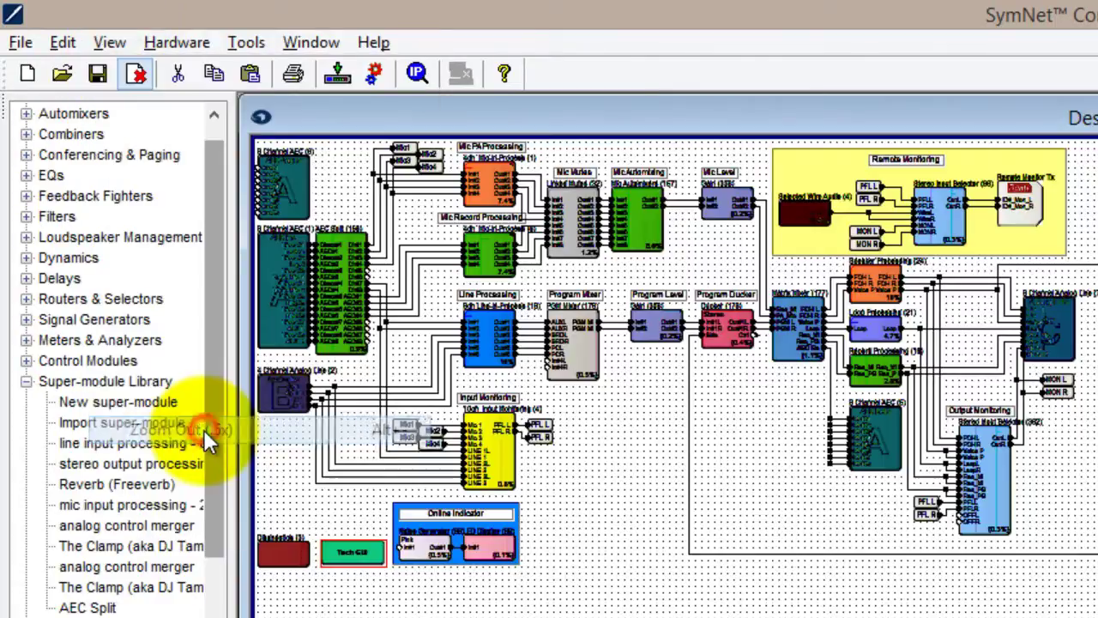
left_click(110, 42)
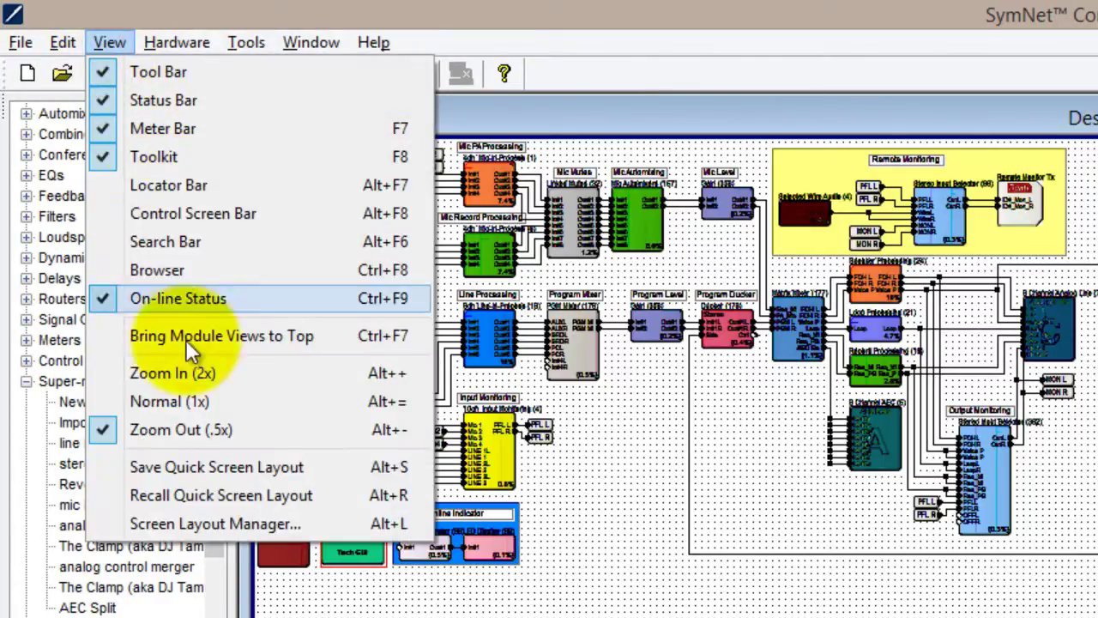
left_click(192, 403)
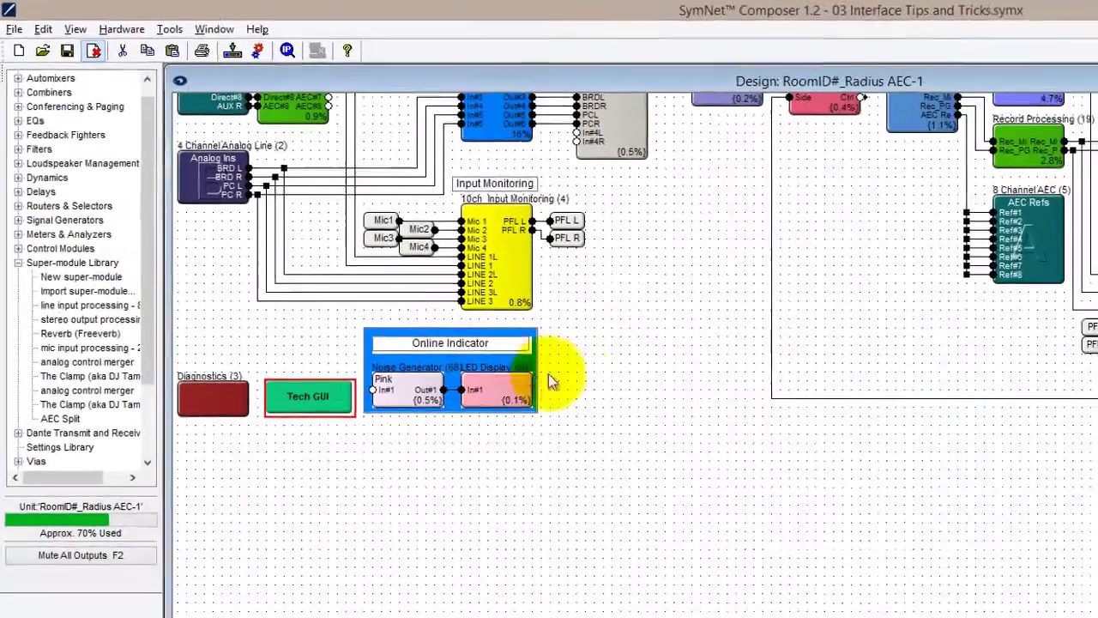
scroll(623, 389, "down", 2)
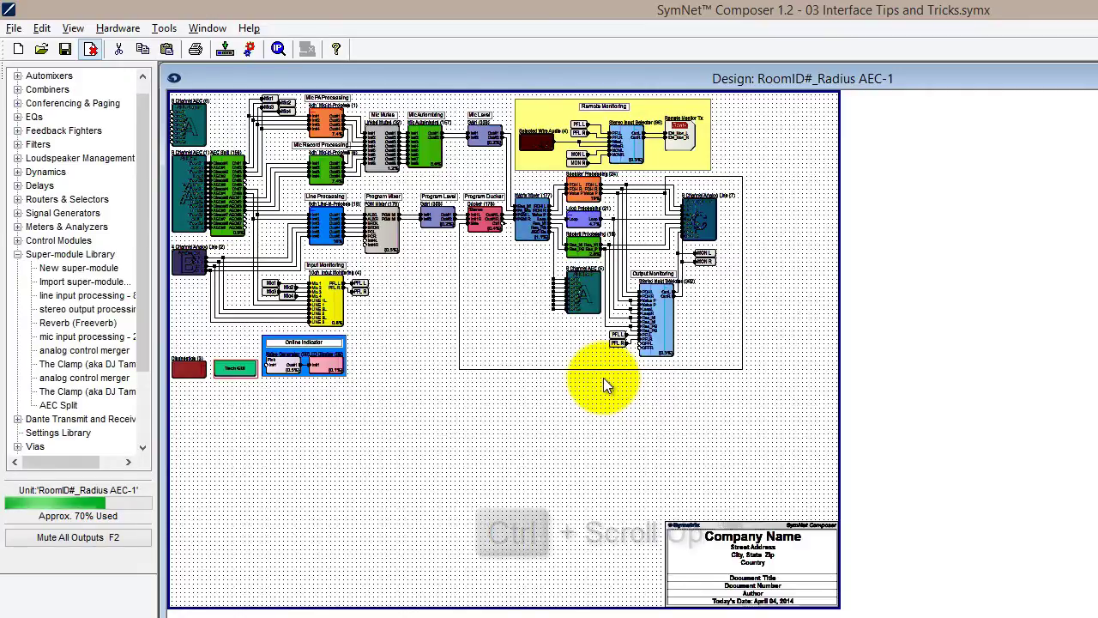
scroll(603, 377, "up", 2)
scroll(603, 378, "up", 2)
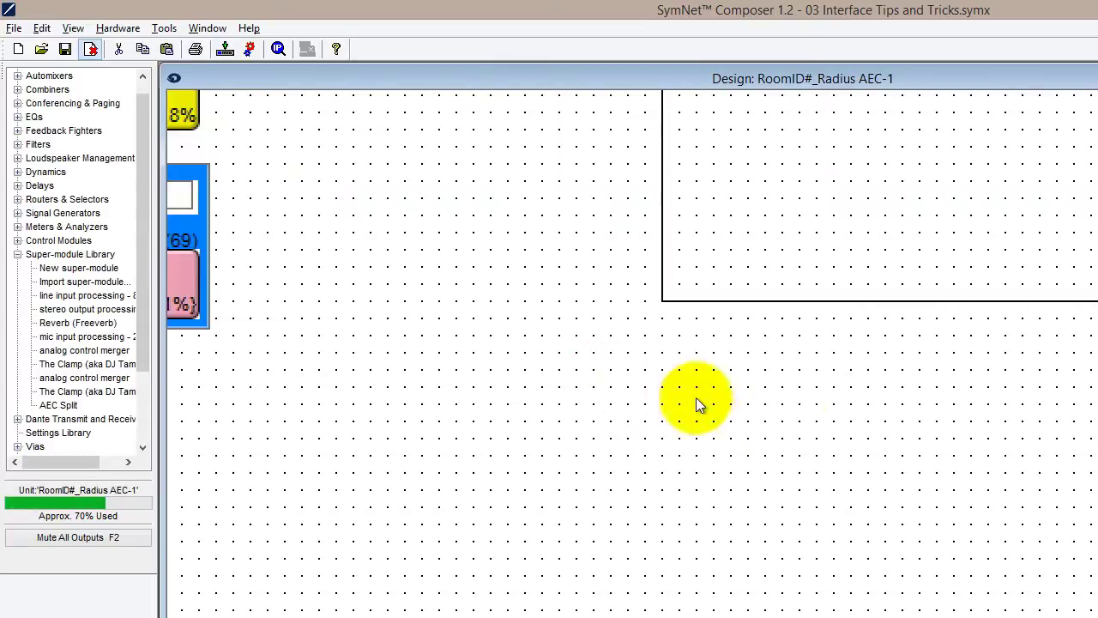
left_click_drag(953, 311, 926, 29)
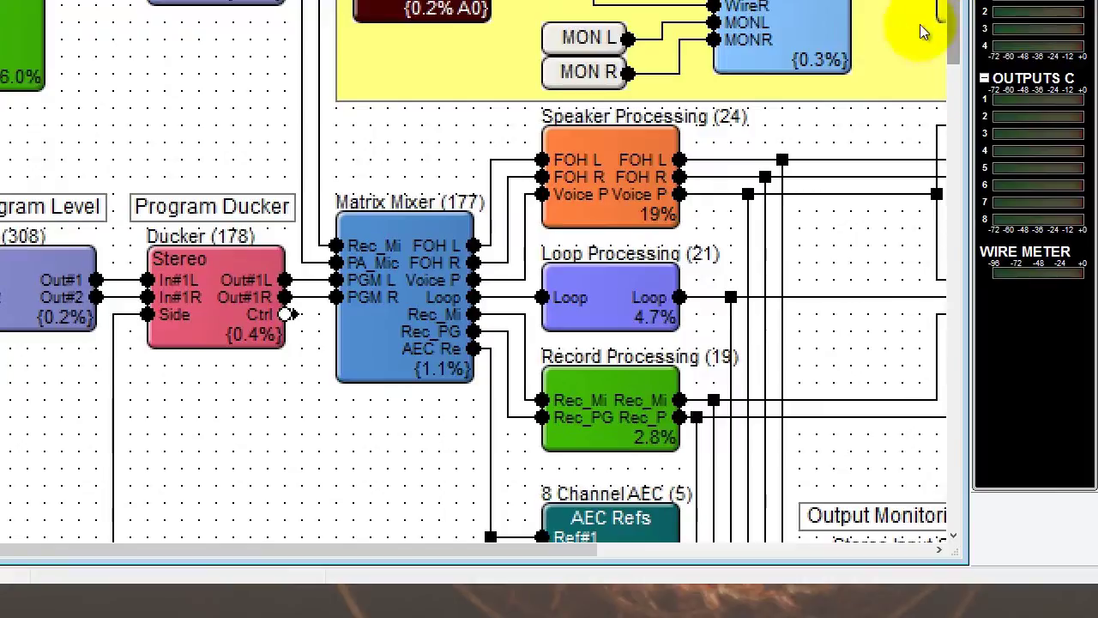
left_click_drag(466, 549, 42, 574)
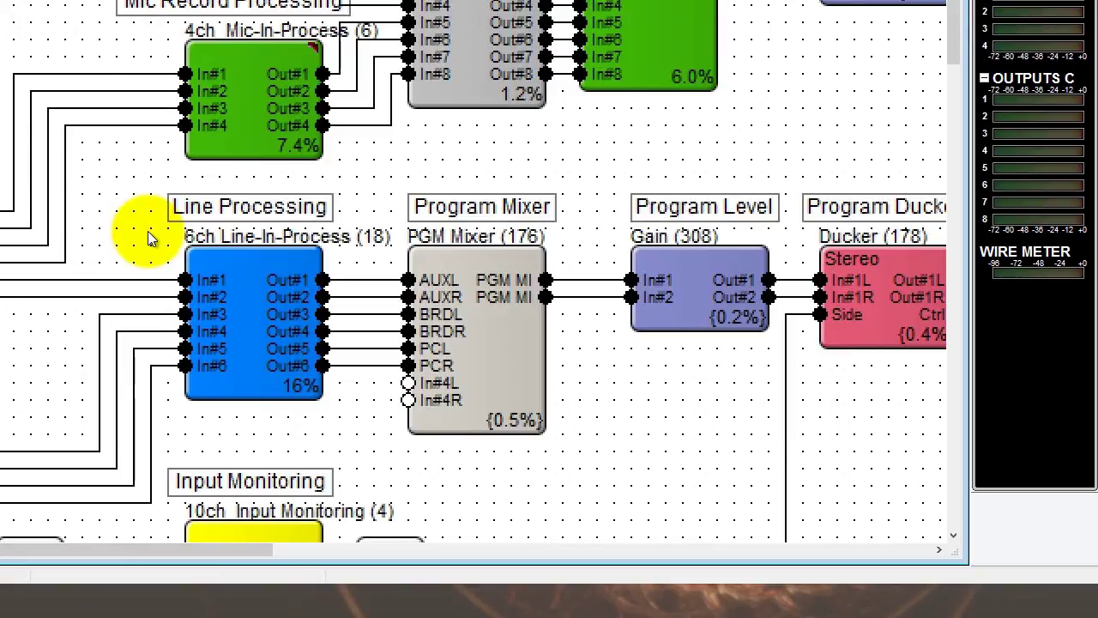
scroll(147, 238, "down", 8)
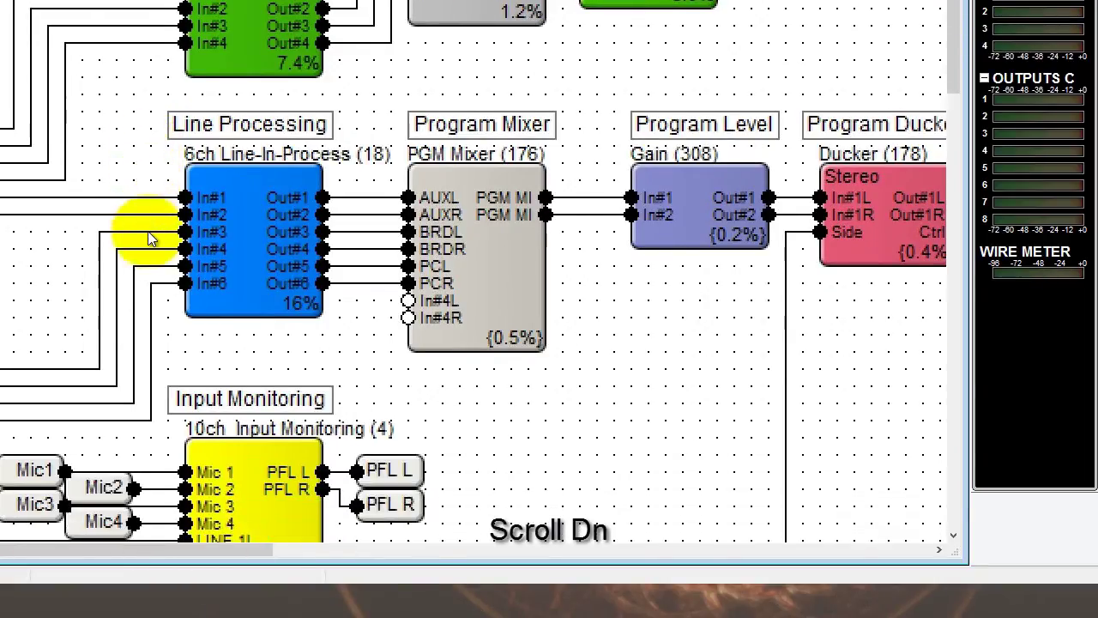
scroll(147, 238, "down", 4)
scroll(148, 238, "up", 7)
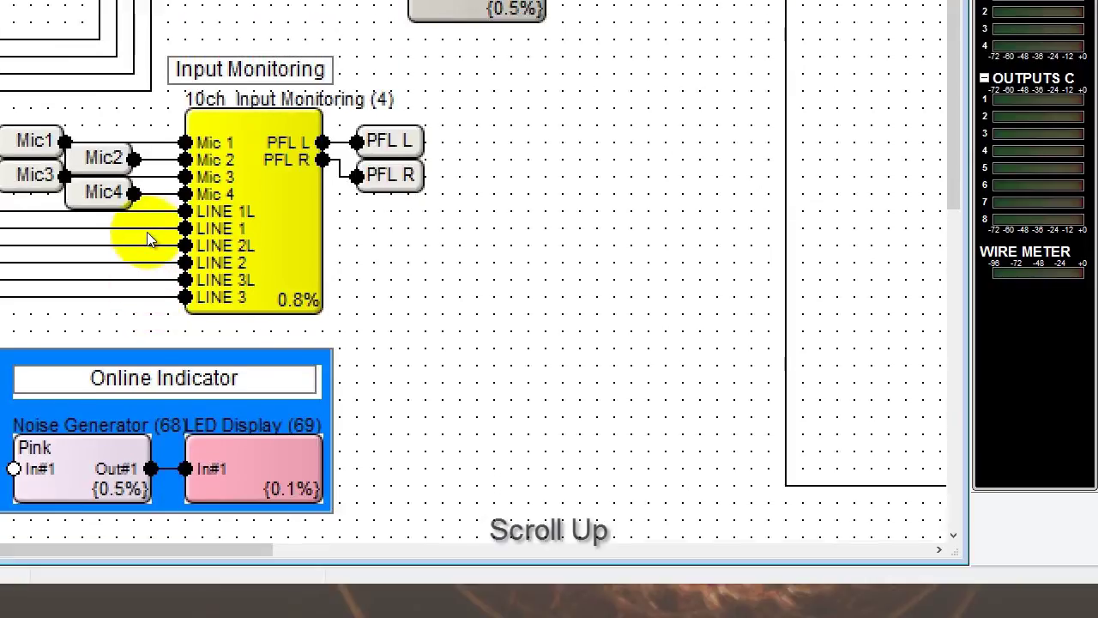
scroll(147, 238, "up", 3)
scroll(147, 239, "right", 10)
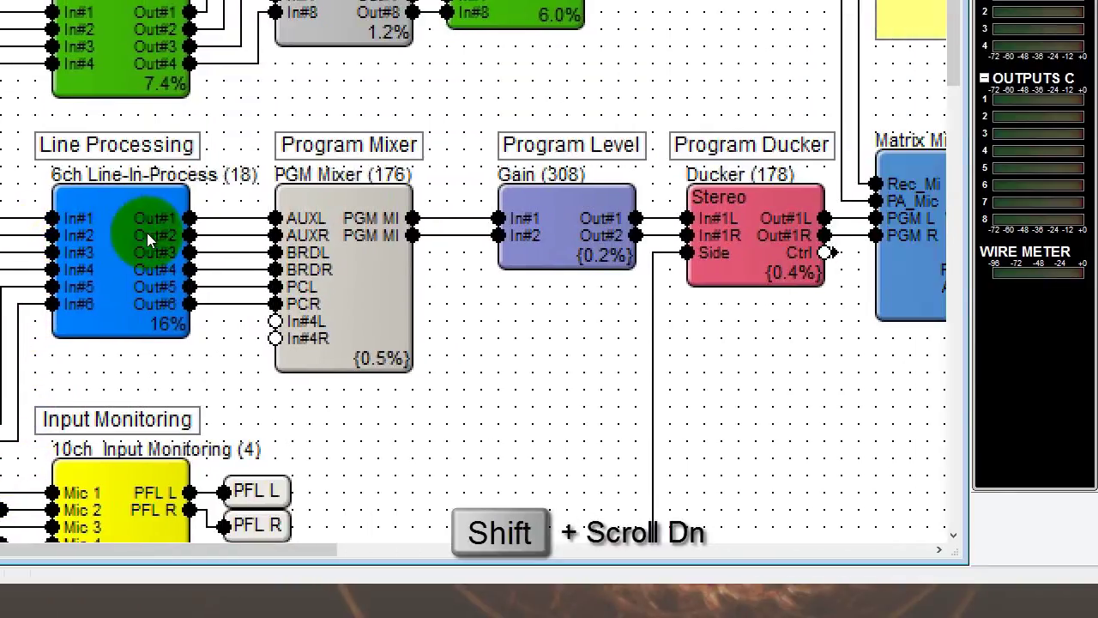
scroll(147, 231, "right", 5)
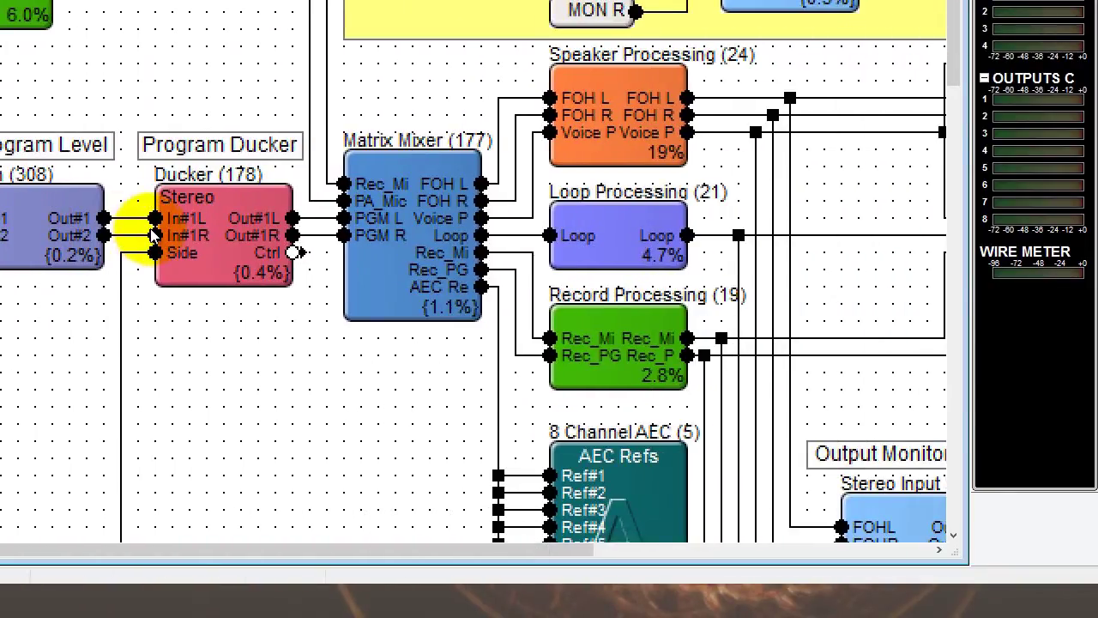
scroll(150, 230, "left", 9)
scroll(152, 230, "left", 3)
scroll(152, 230, "down", 5)
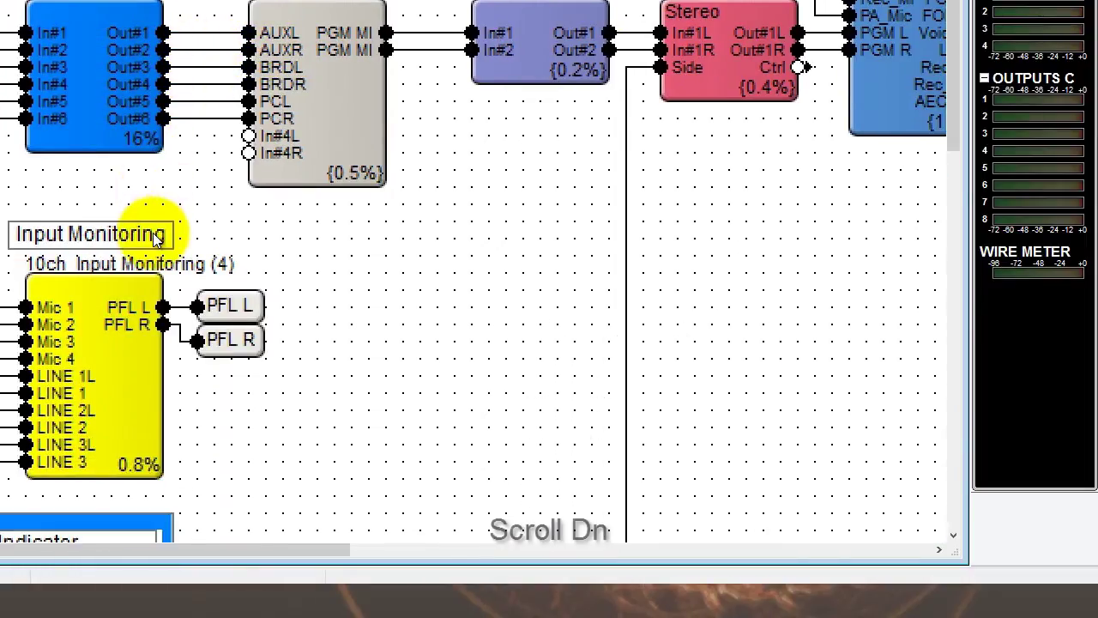
scroll(152, 234, "right", 6)
scroll(153, 239, "right", 6)
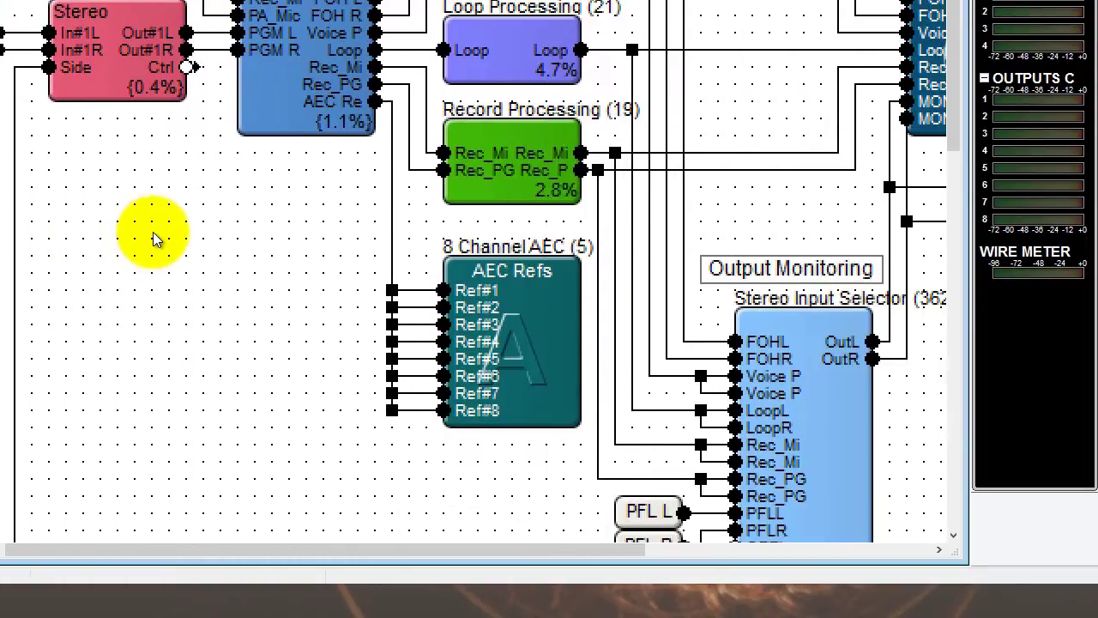
scroll(155, 238, "down", 3, "ctrl")
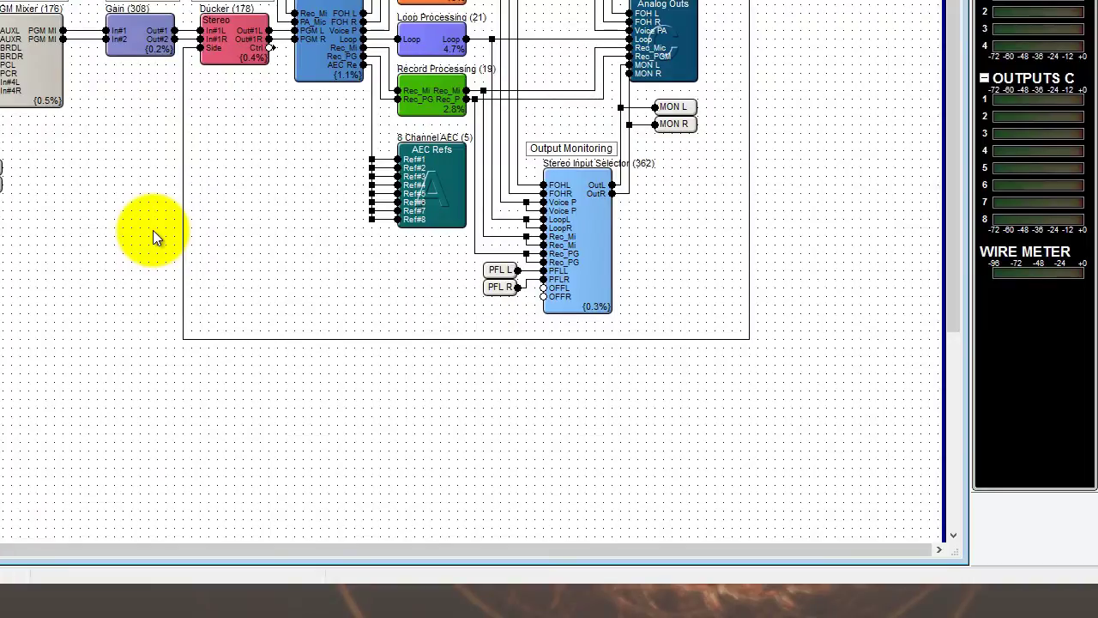
scroll(153, 230, "up", 4)
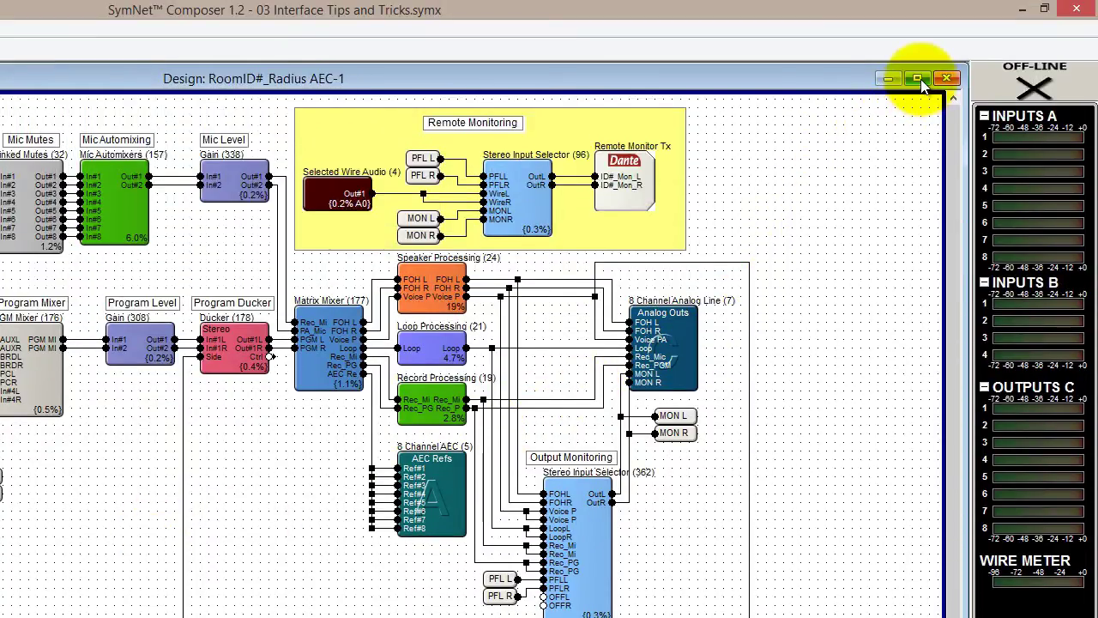
Maximize the design, open and close the Program Mixer, then restore and shrink the design window
left_click(926, 81)
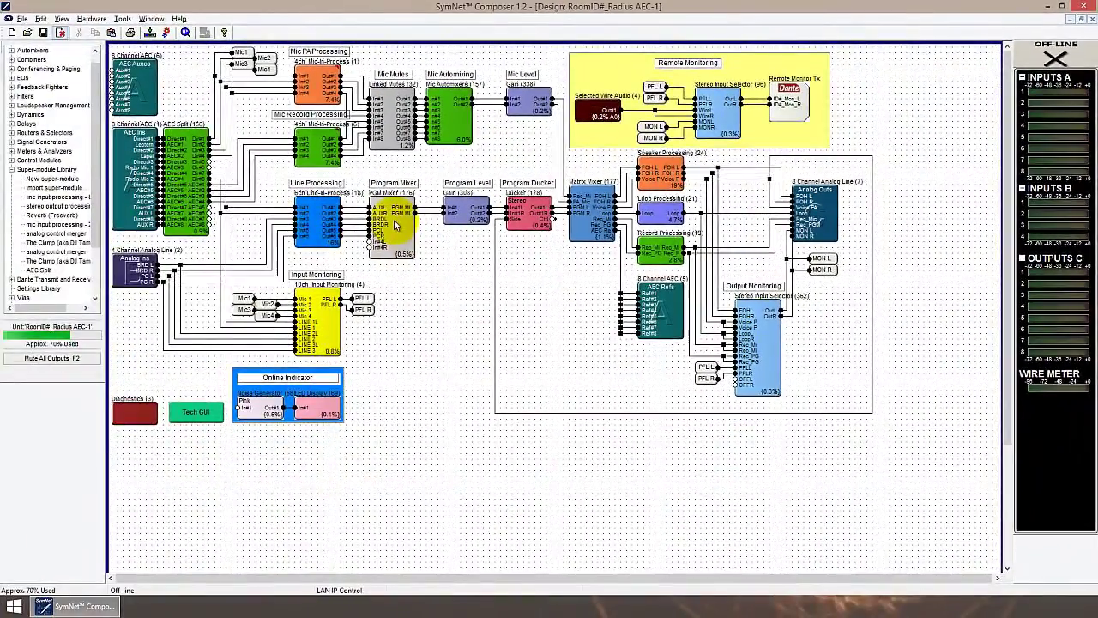
double_click(393, 219)
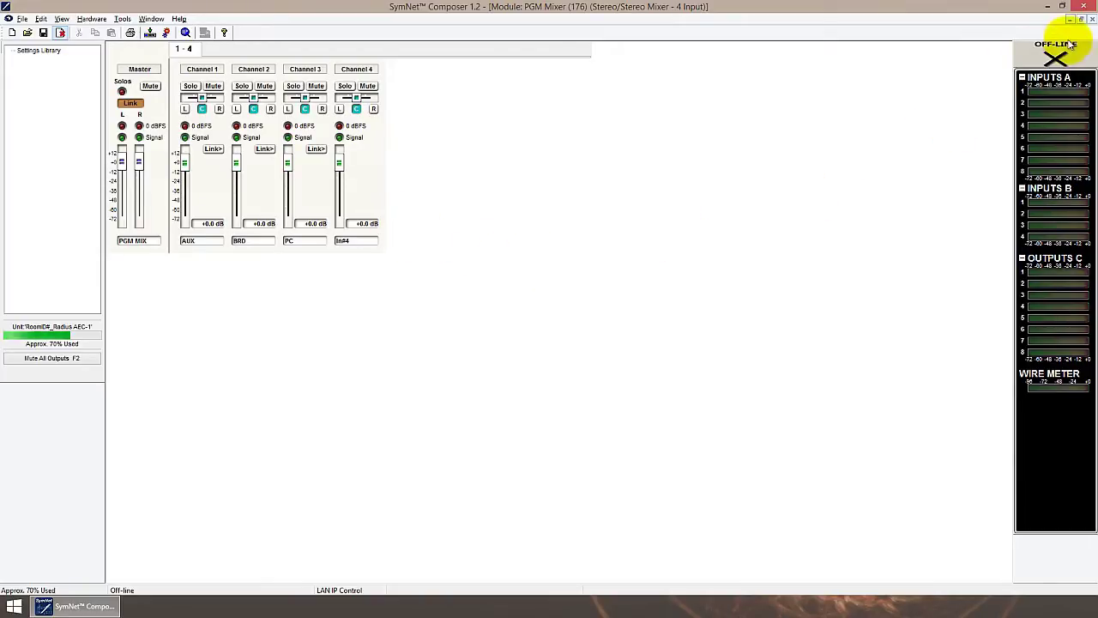
left_click(1092, 20)
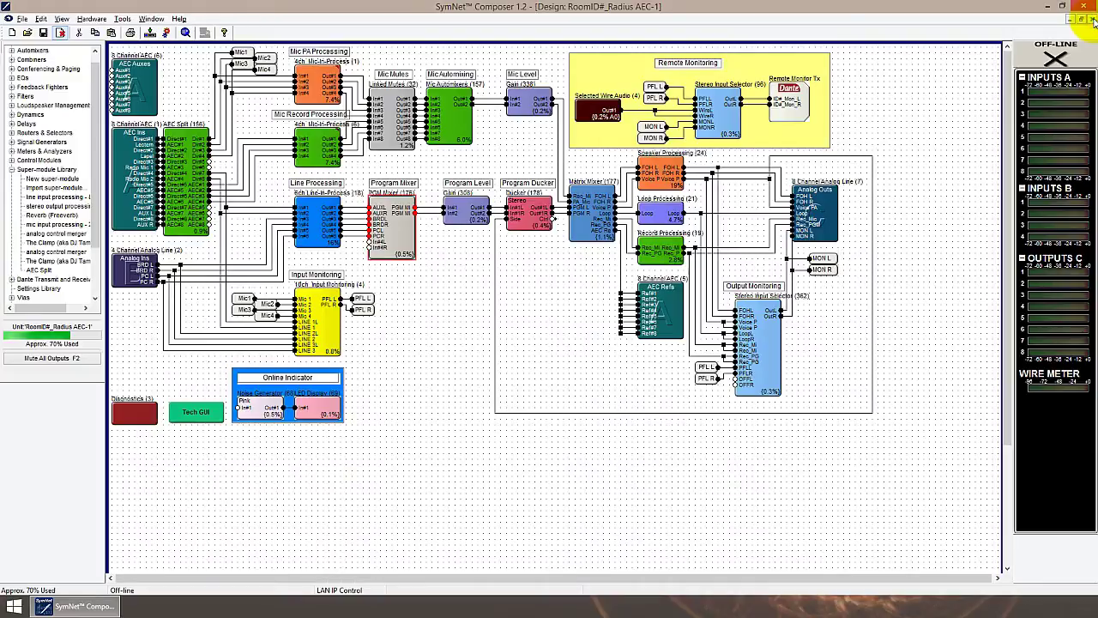
left_click(1080, 20)
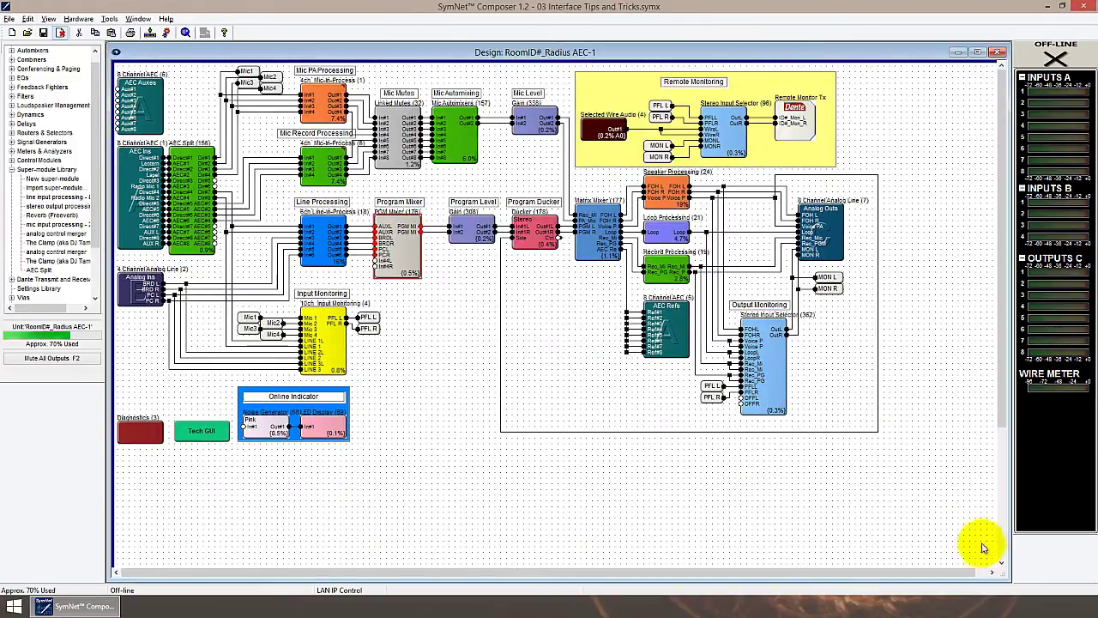
mouse_move(1004, 573)
left_mouse_down()
mouse_move(871, 511)
mouse_move(912, 483)
mouse_move(980, 534)
mouse_move(1012, 586)
left_mouse_up()
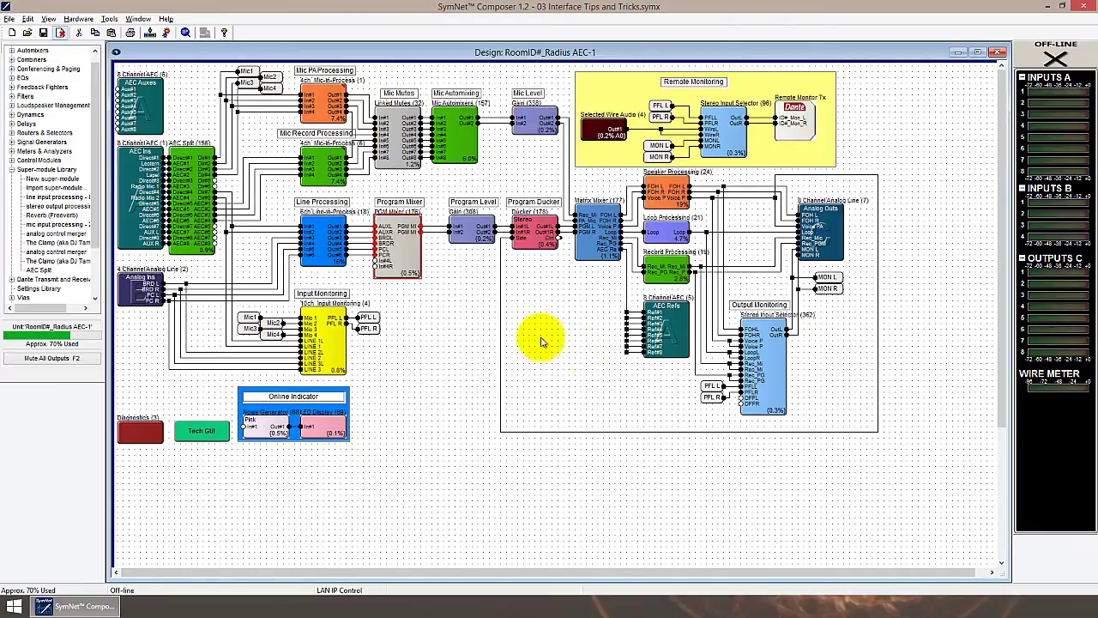
Reopen the PGM Mixer, then minimize the RoomID design window and restore it to full size
double_click(406, 262)
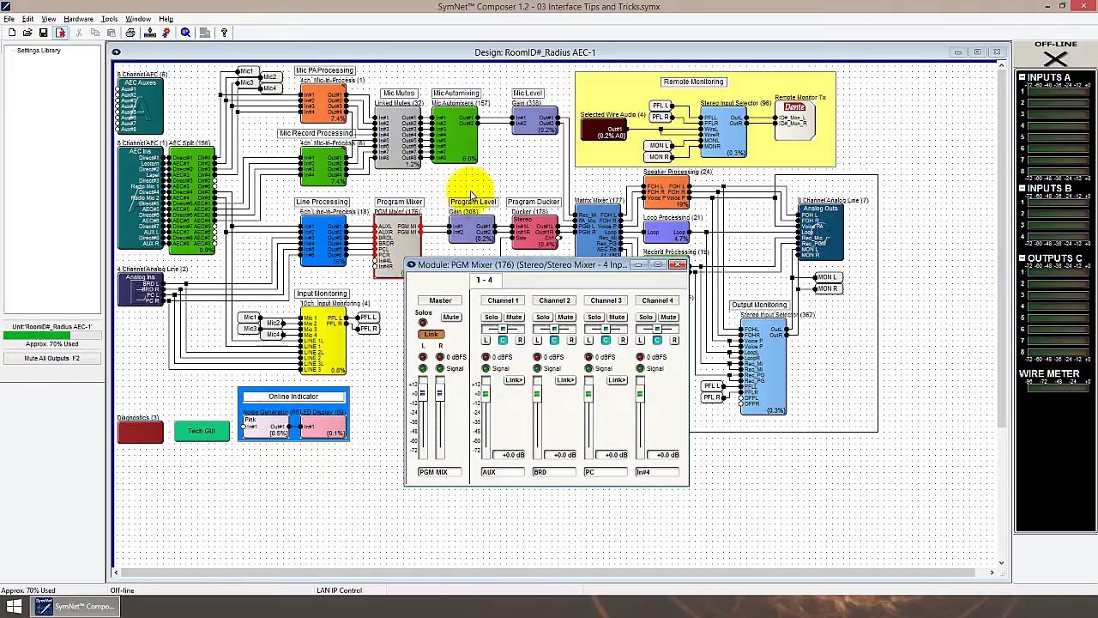
left_click(530, 168)
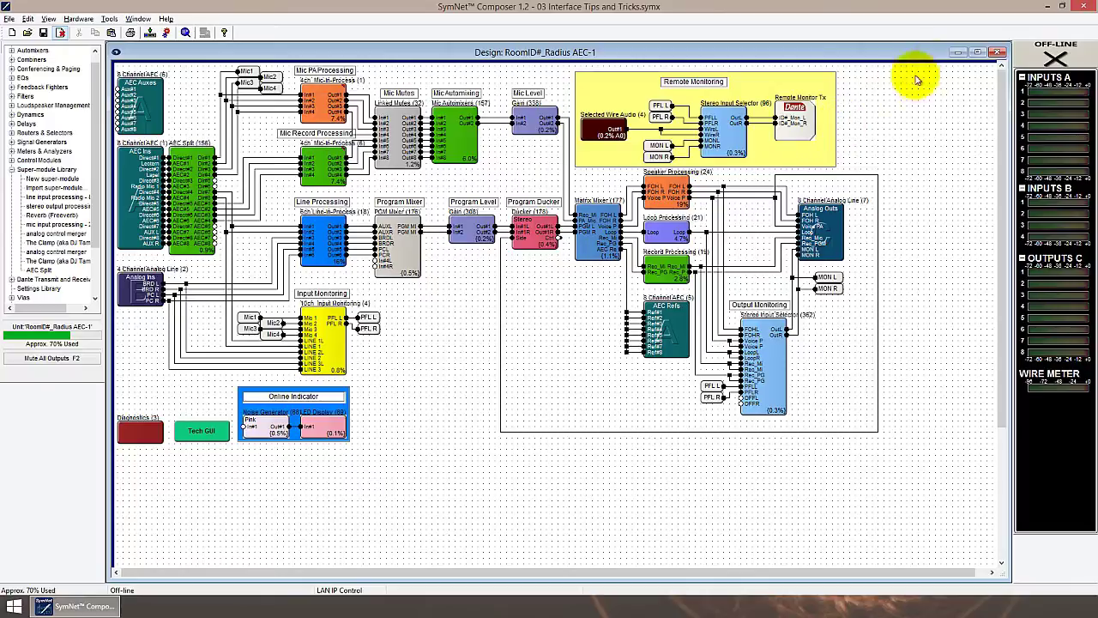
left_click(956, 53)
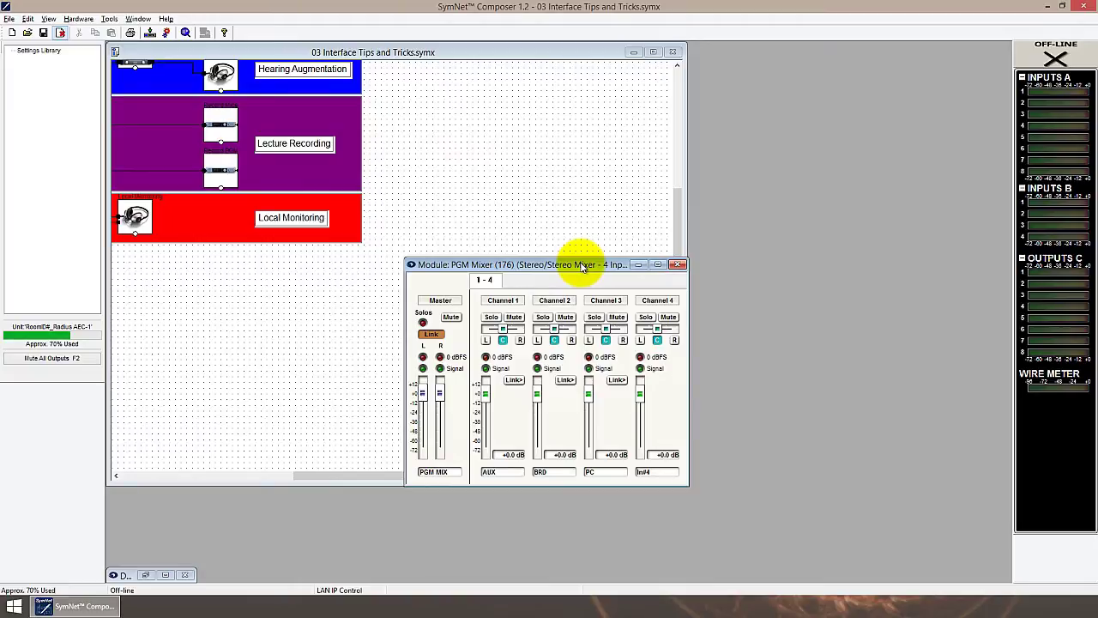
left_click(146, 575)
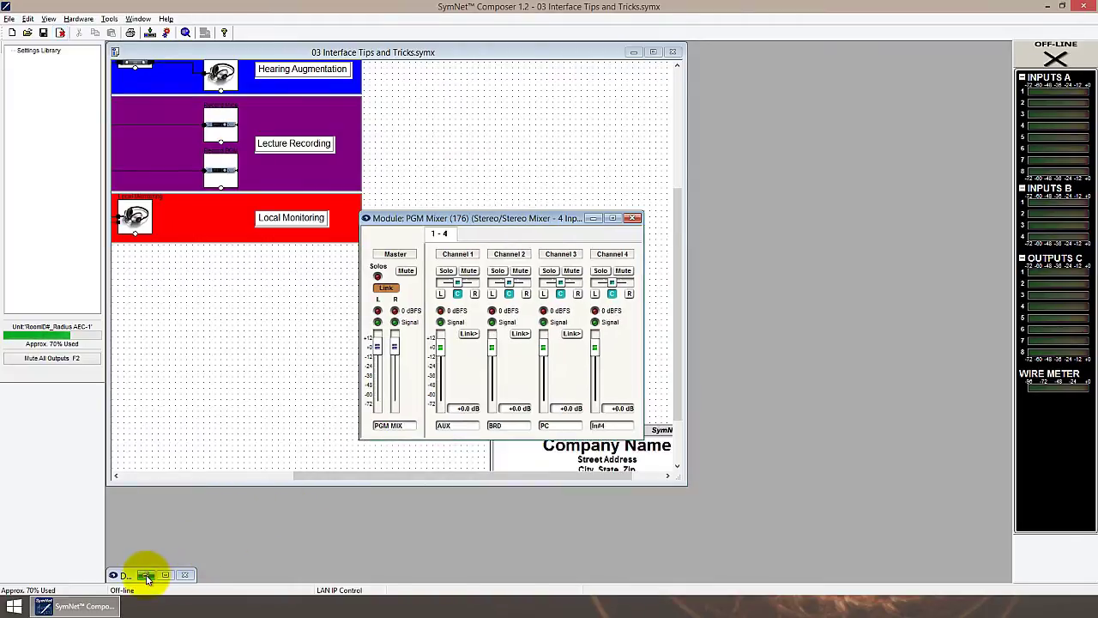
left_click(145, 575)
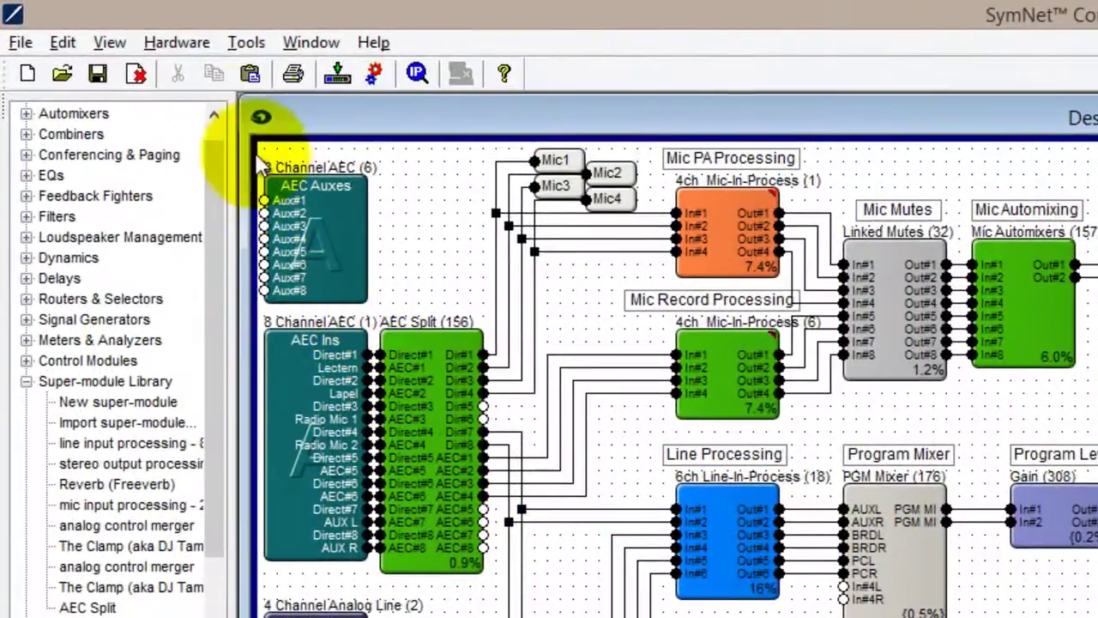
Bring module views to the top, move the PGM Mixer window aside, then close it
left_click(110, 44)
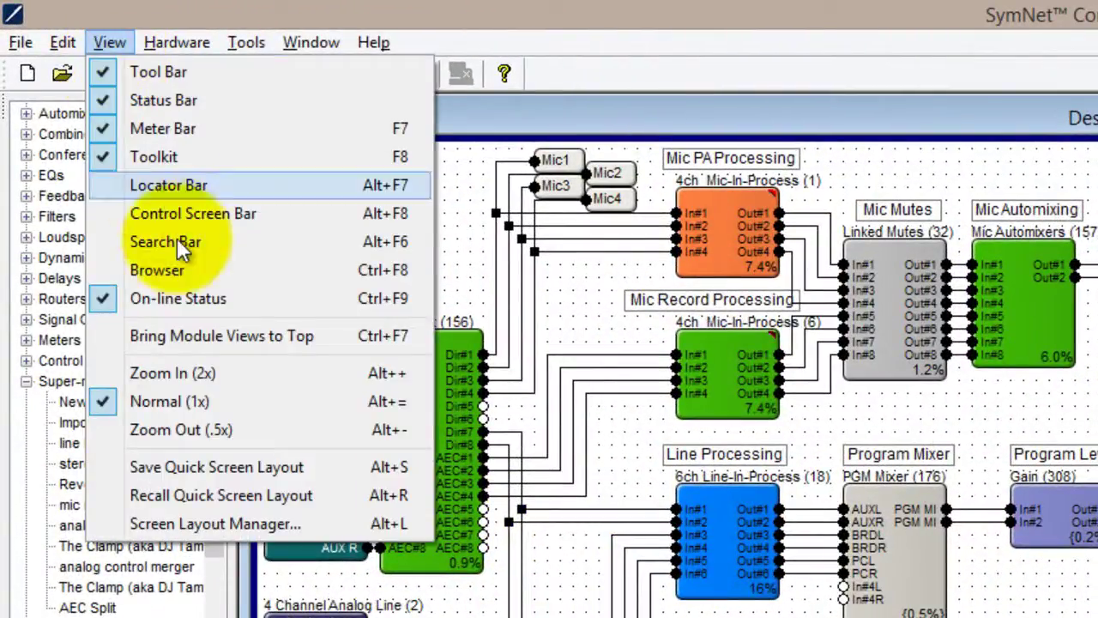
left_click(198, 335)
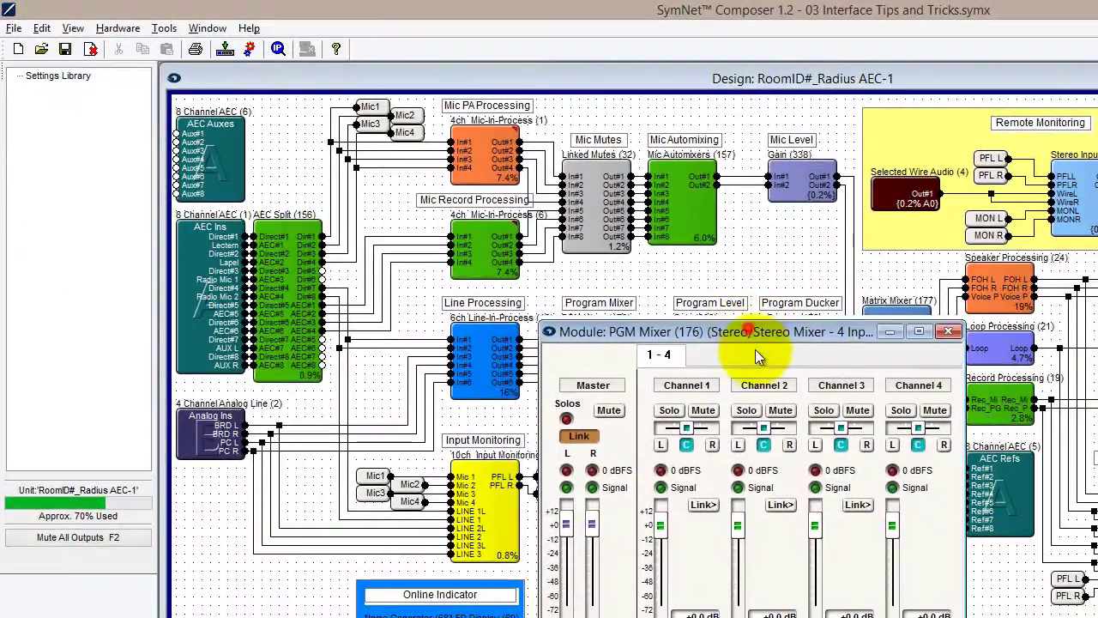
left_click_drag(785, 351, 873, 393)
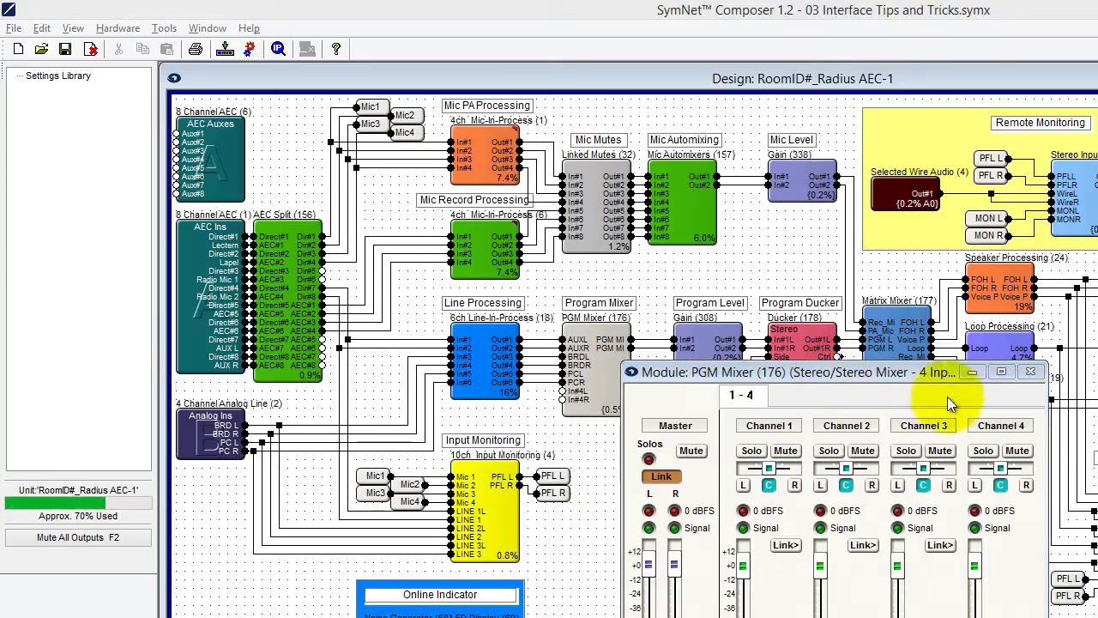
left_click(1029, 371)
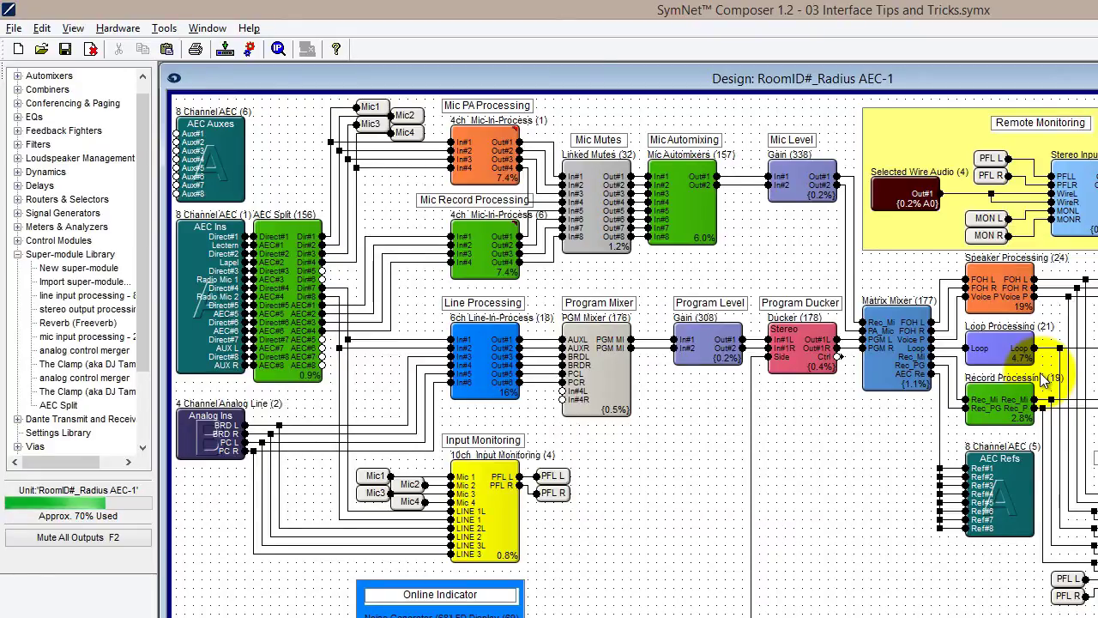
Open the Speaker Processing super-module and its Speaker Manager (212), moving it lower left
double_click(1006, 294)
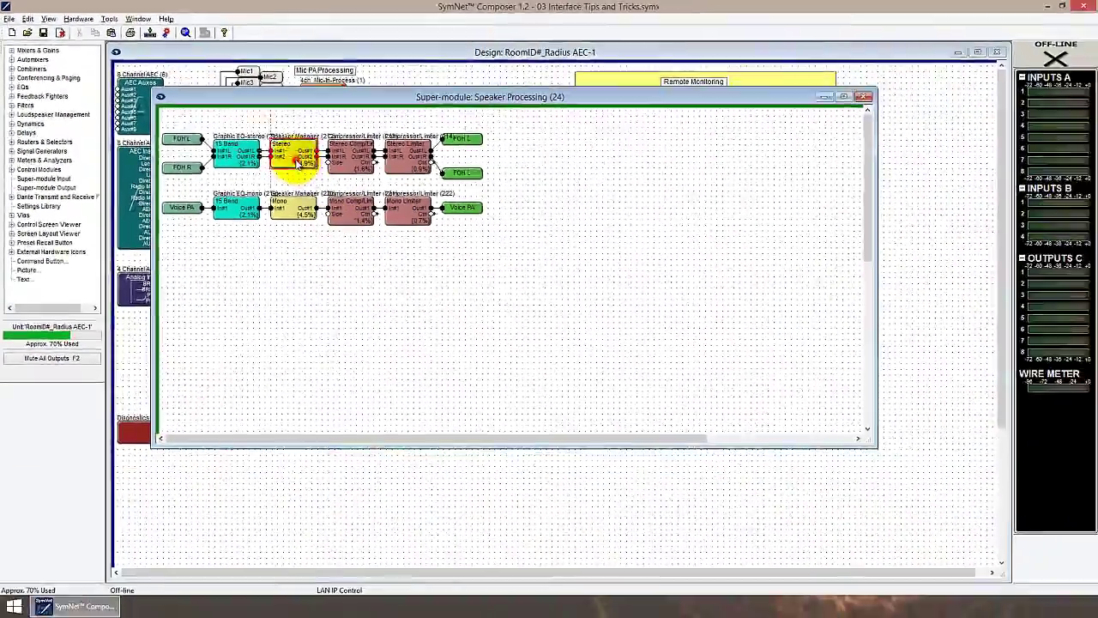
double_click(435, 228)
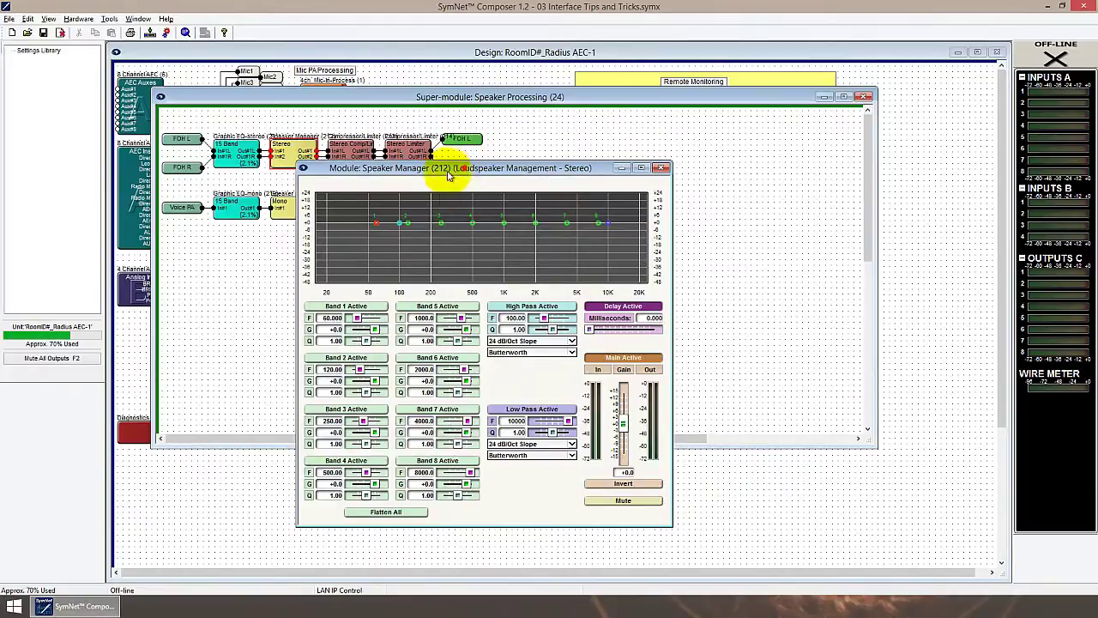
left_click_drag(448, 174, 306, 209)
Open the Compressor/Limiter windows, arrange them lower right, and bring modules to front with Ctrl+F7
double_click(353, 156)
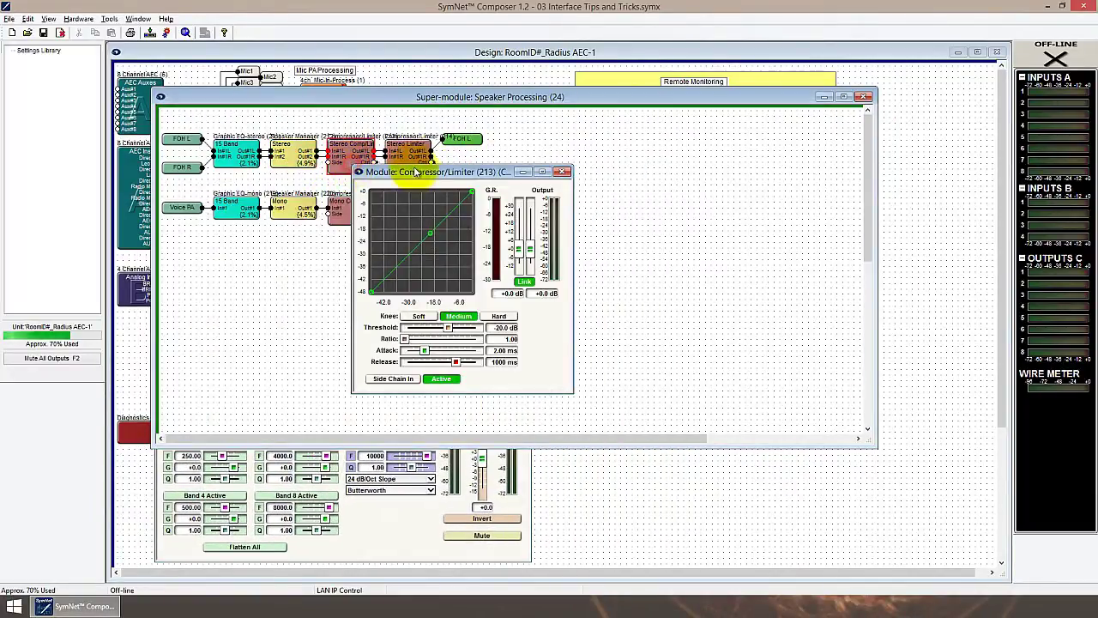
left_click_drag(415, 172, 588, 256)
left_click(418, 151)
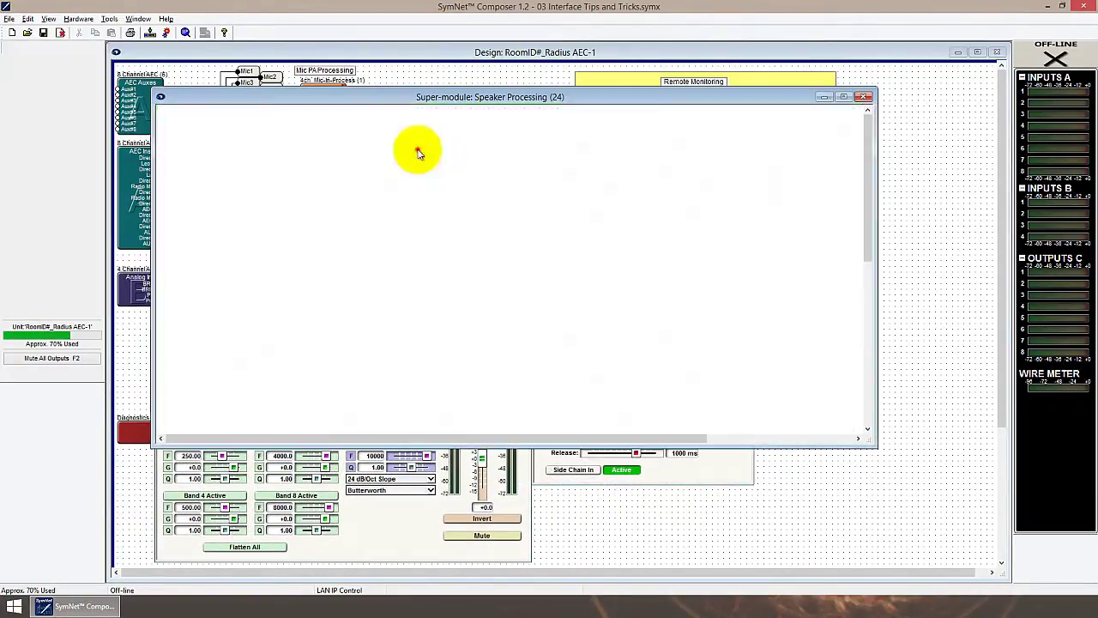
left_click_drag(536, 161, 874, 276)
key("ctrl+F7")
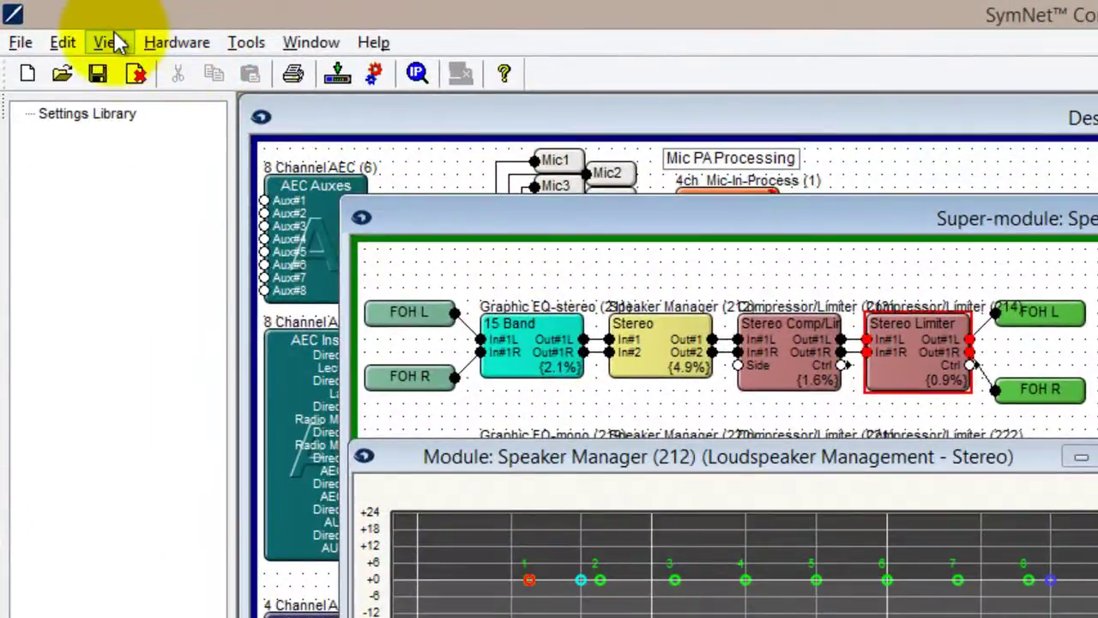
left_click(50, 20)
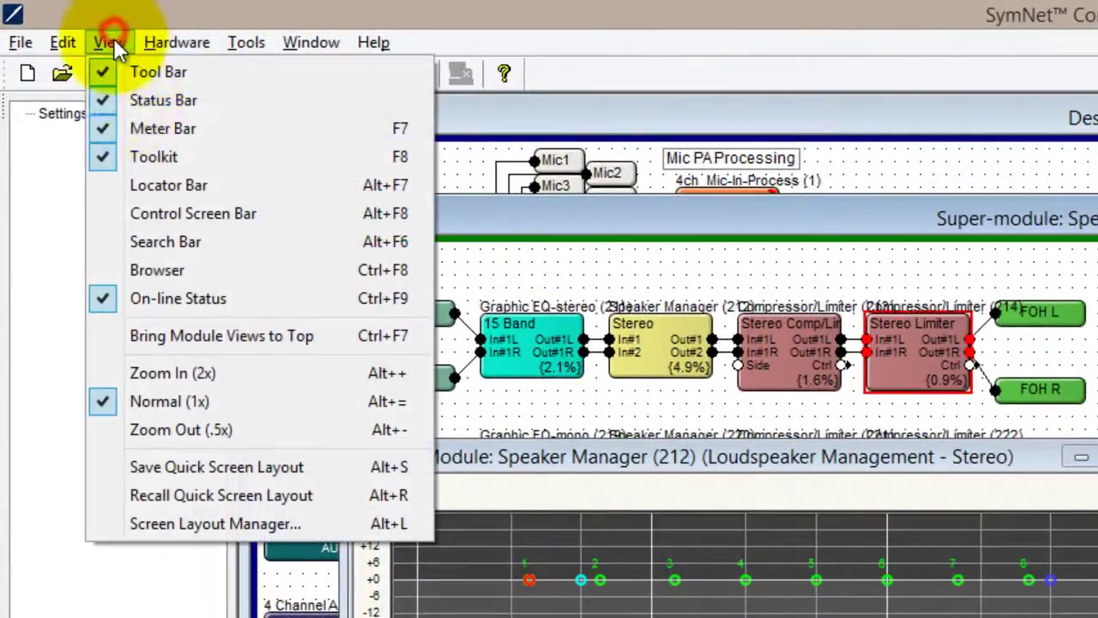
Save the quick screen layout, close all windows, recall it from View, and close them again
left_click(216, 470)
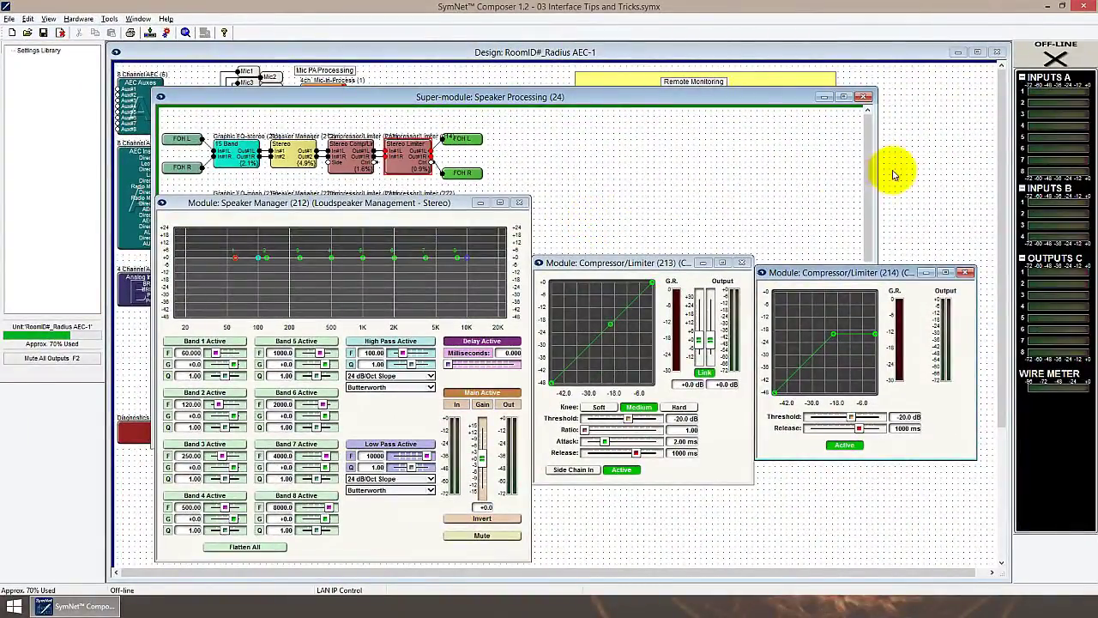
key("ctrl+1")
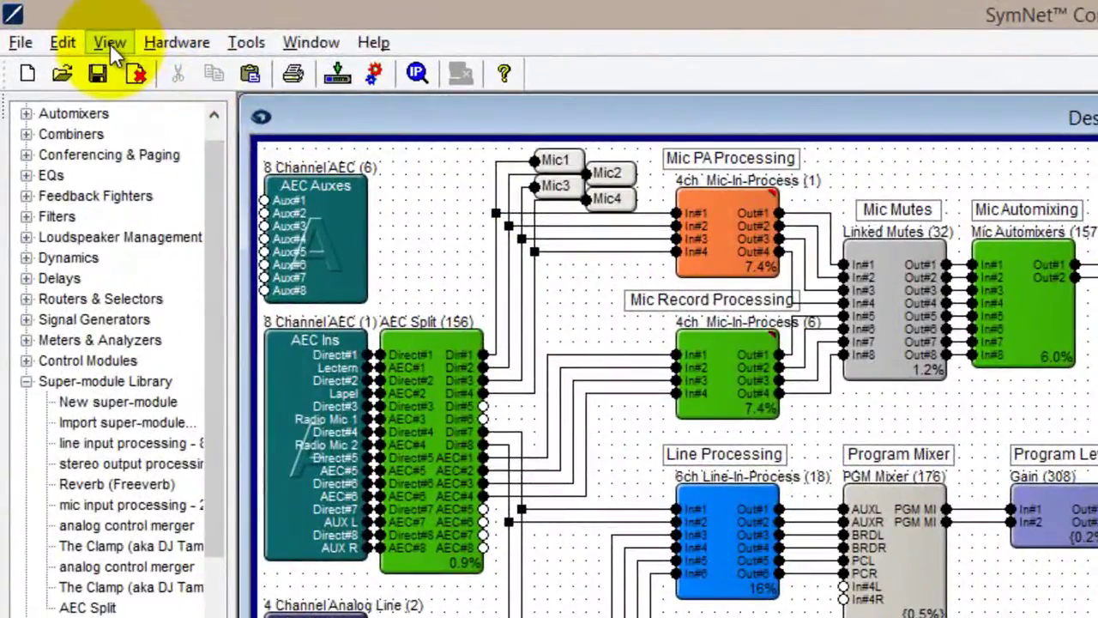
left_click(48, 19)
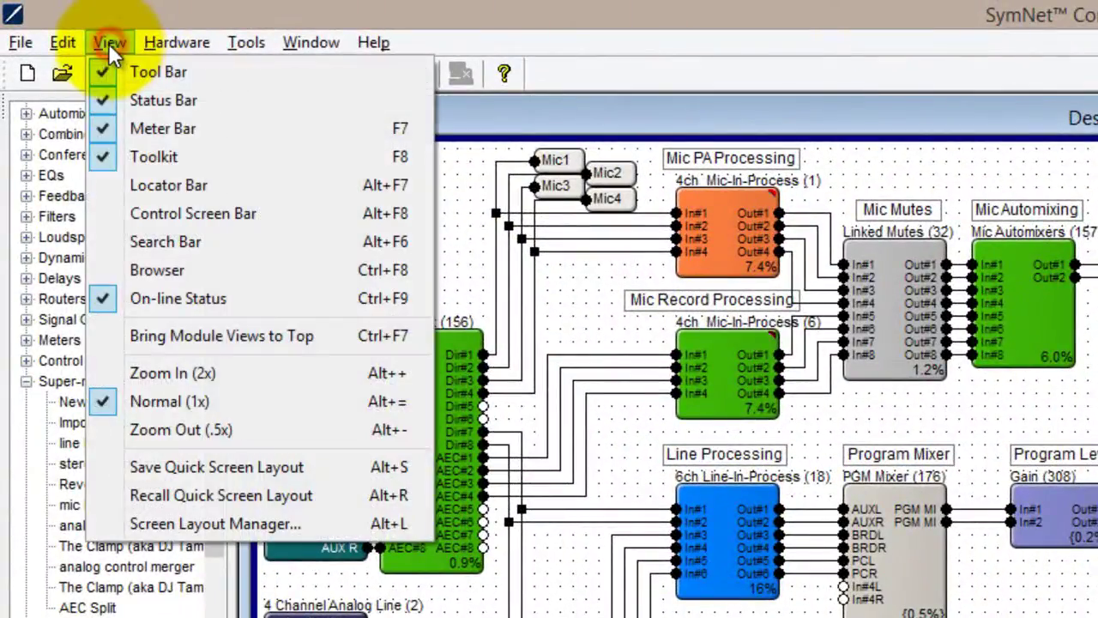
left_click(159, 495)
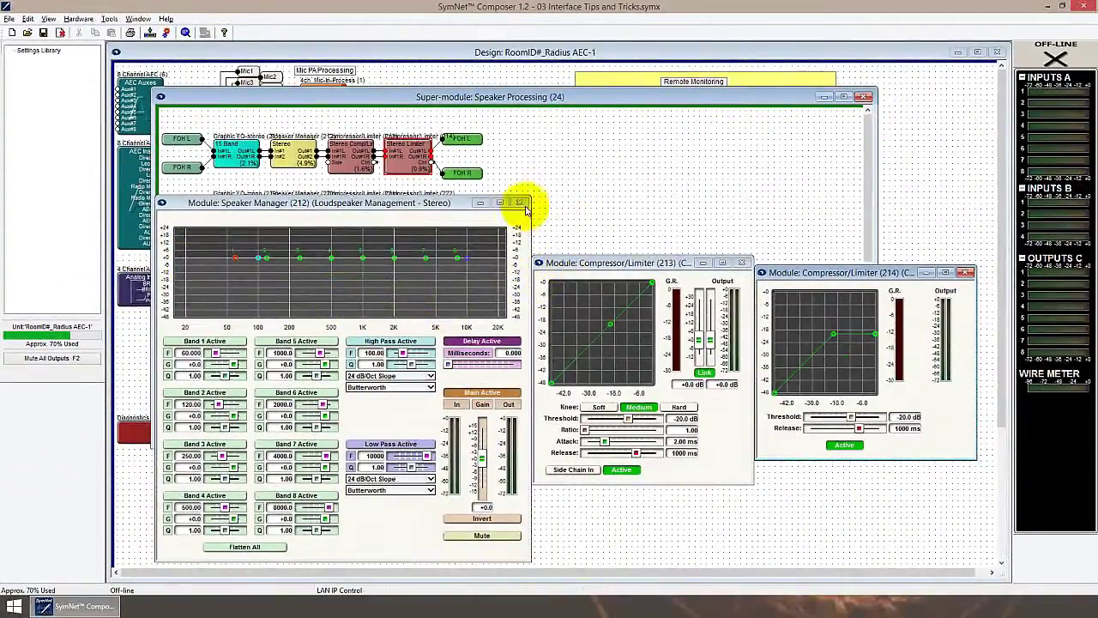
left_click(584, 228)
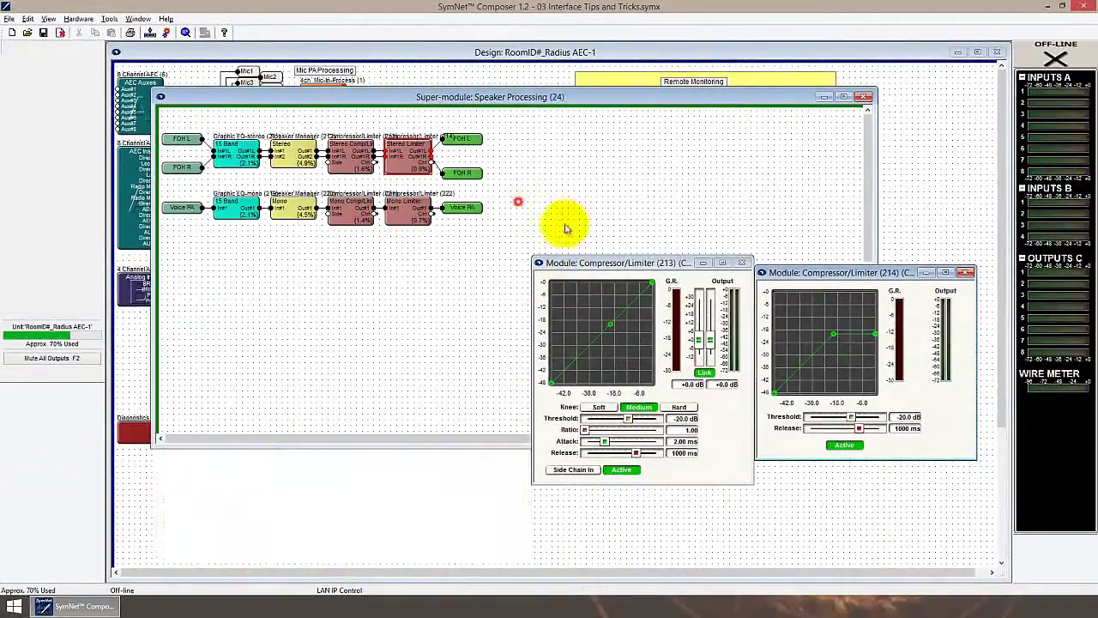
left_click(743, 264)
left_click(965, 273)
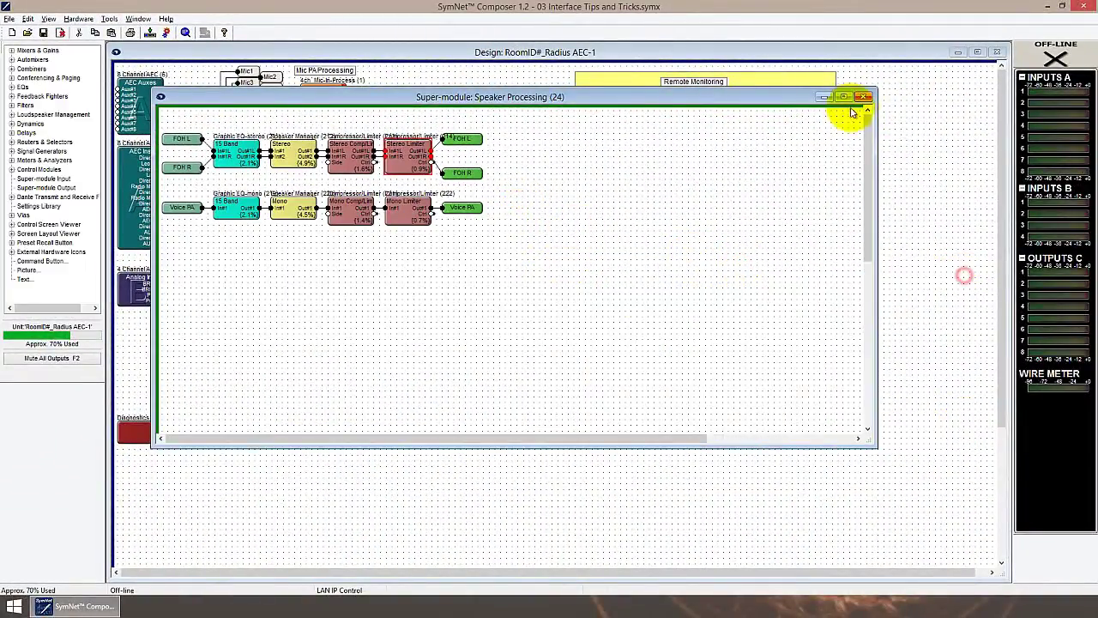
left_click(865, 97)
Recall the quick layout with Alt+R, then close Speaker Manager, both Compressor/Limiters and Speaker Processing
key("alt+r")
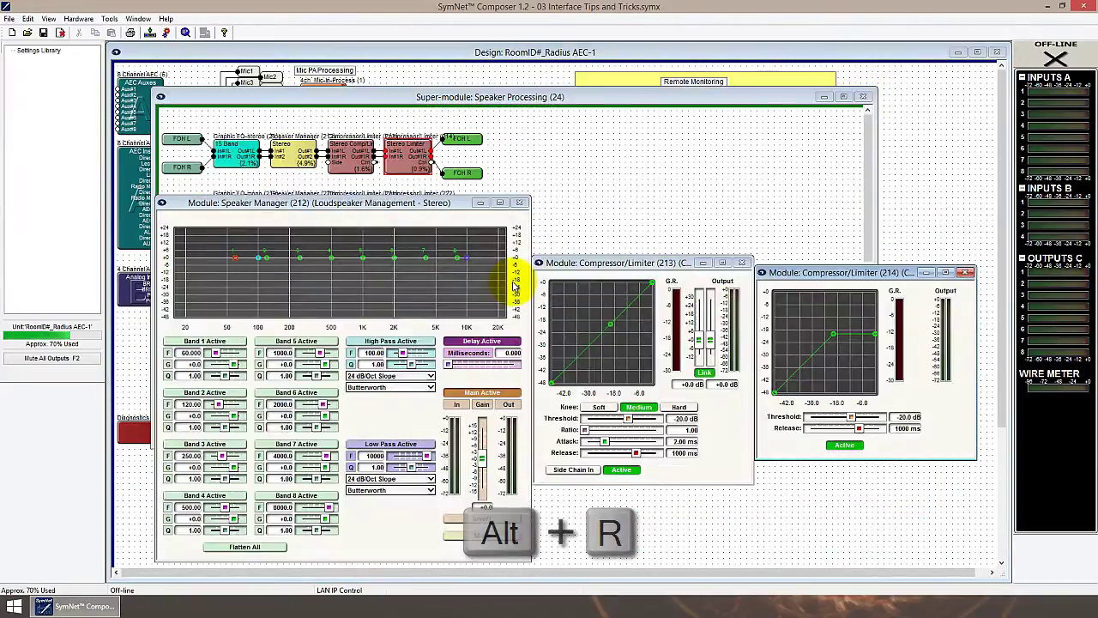
left_click(521, 204)
left_click(741, 262)
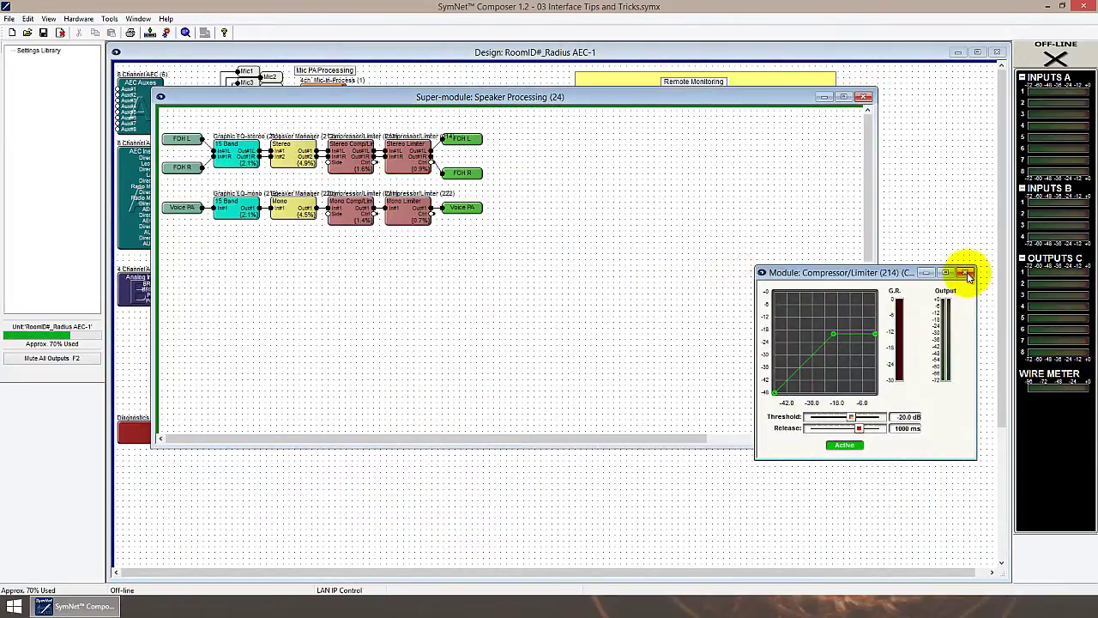
left_click(965, 273)
left_click(865, 97)
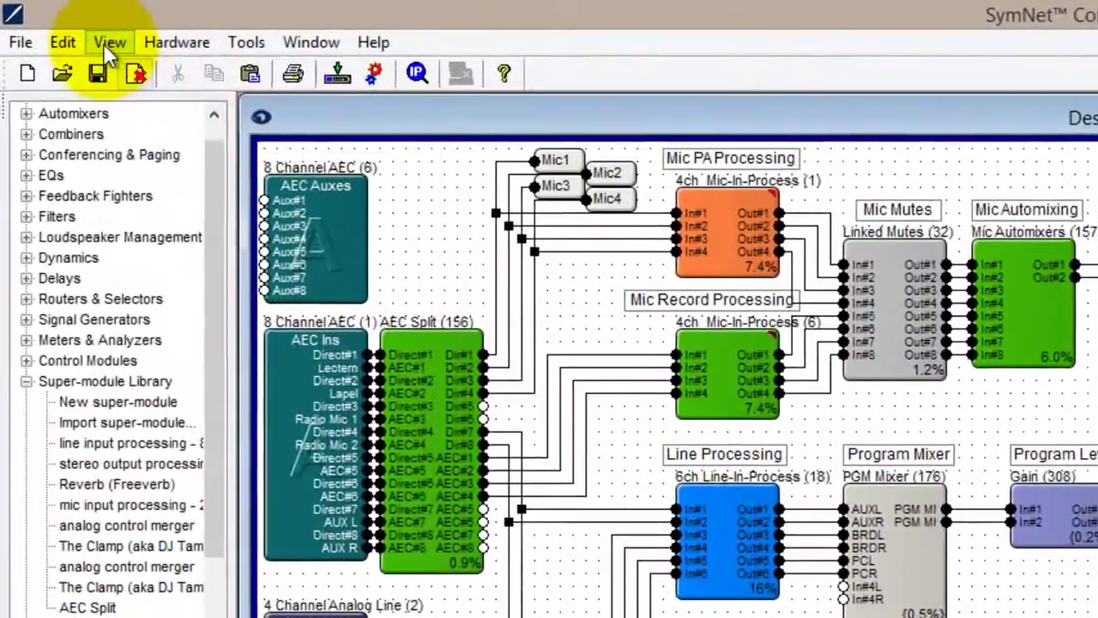
left_click(45, 18)
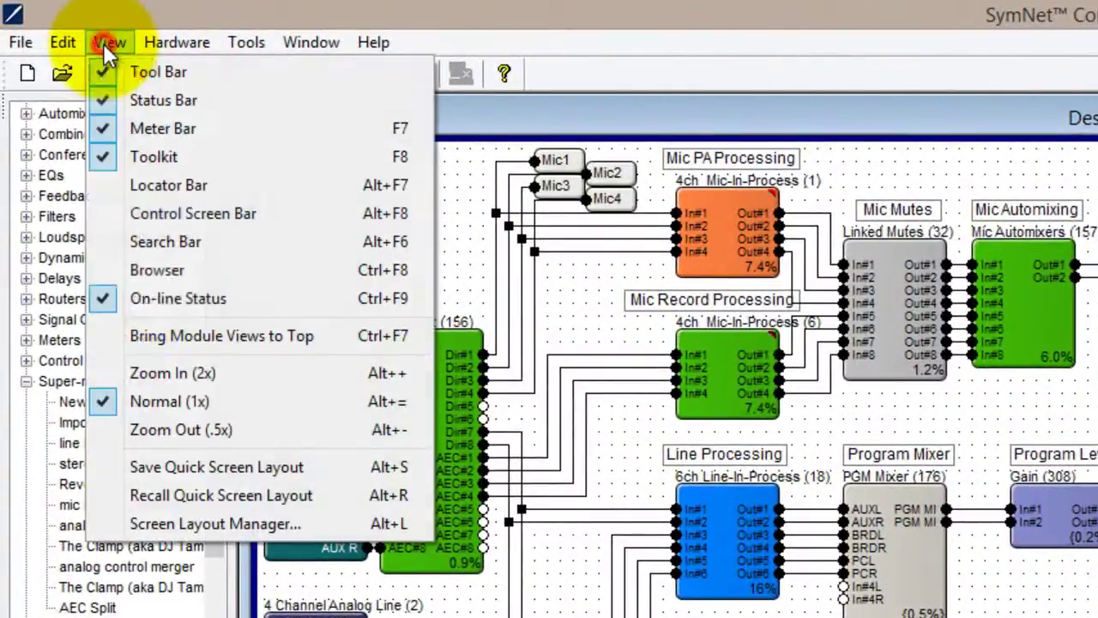
Recall the saved Inputs screen layout from the Screen Layout Manager
left_click(213, 523)
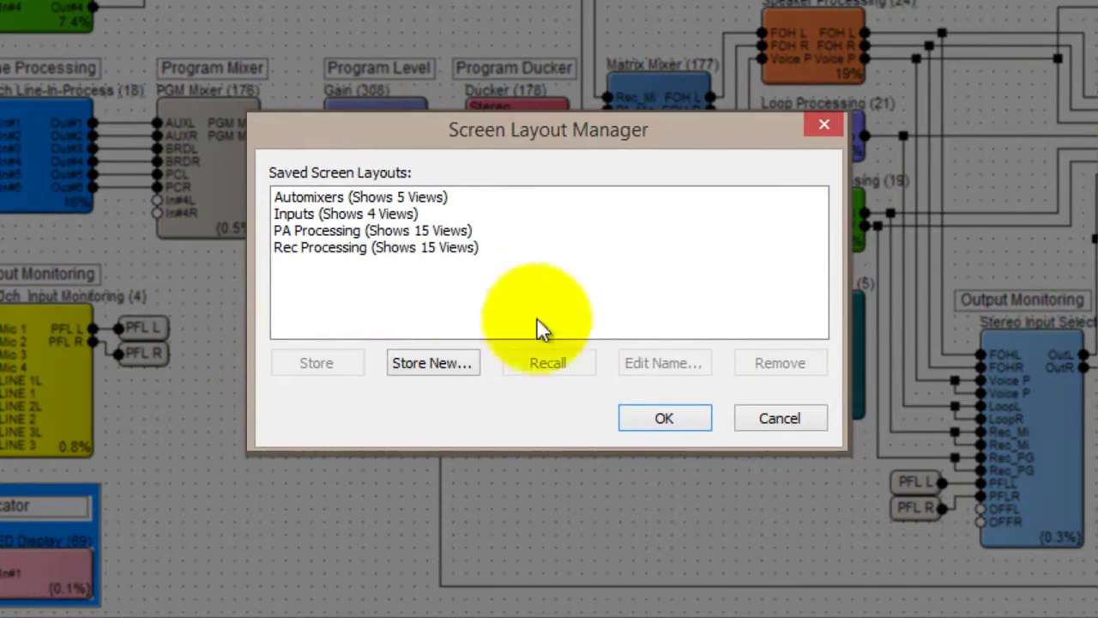
left_click(377, 213)
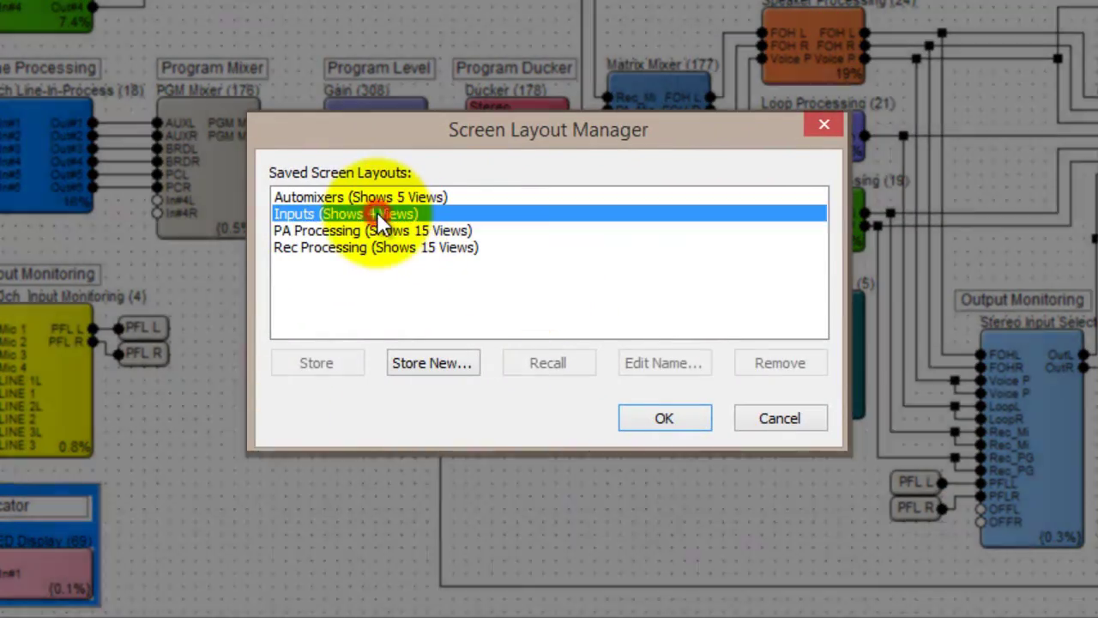
left_click(547, 363)
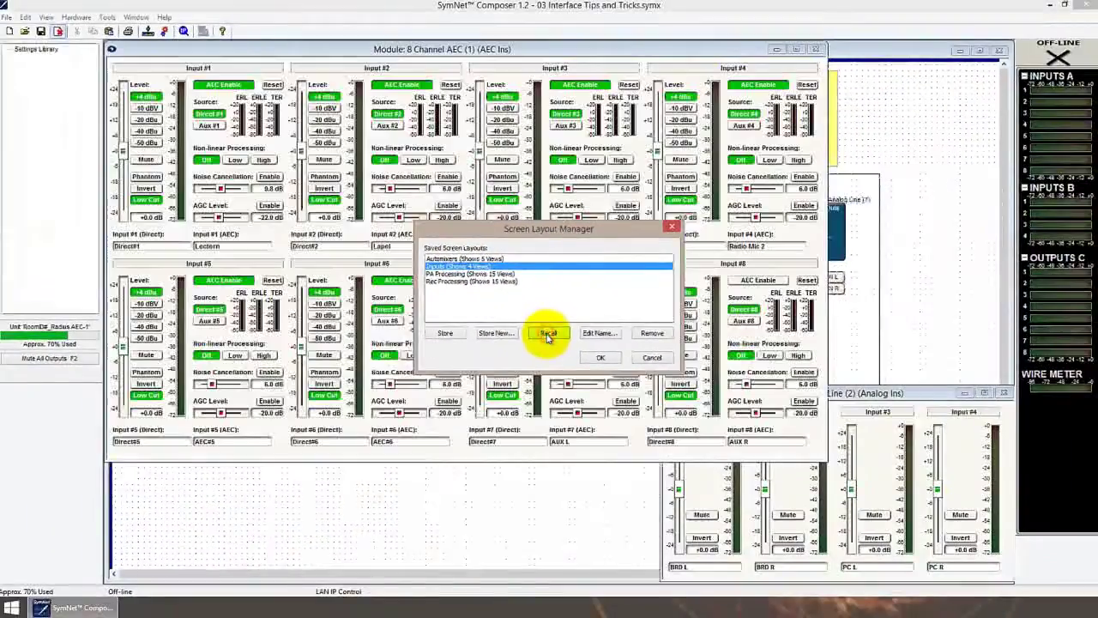
Recall the PA Processing layout, then reopen the manager with Alt+L and recall Automixers
left_click(469, 275)
left_click(554, 334)
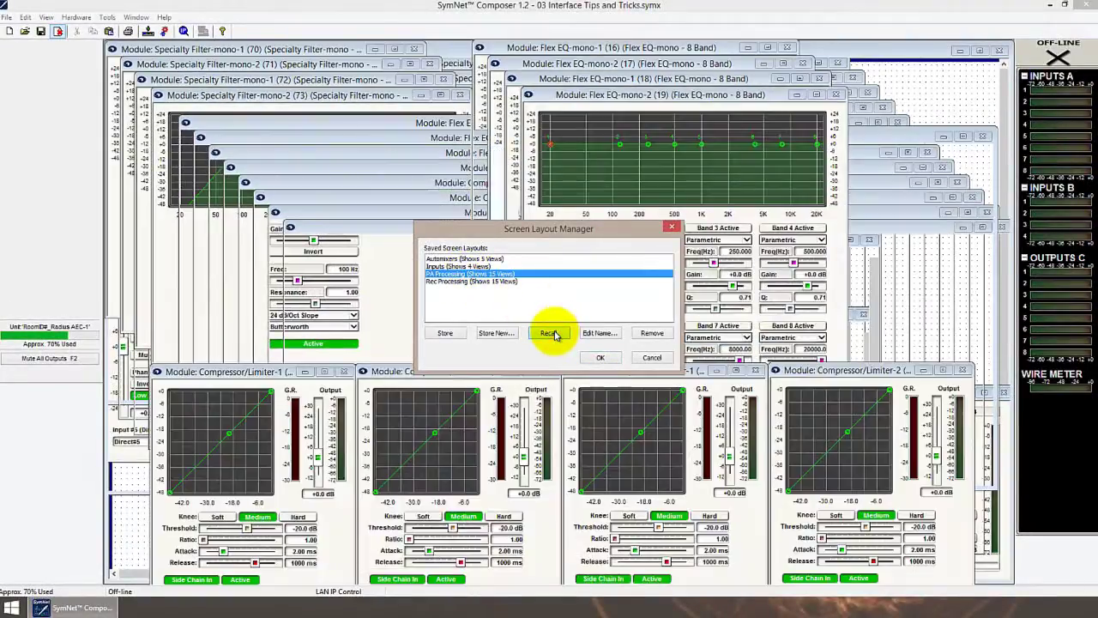
left_click(599, 358)
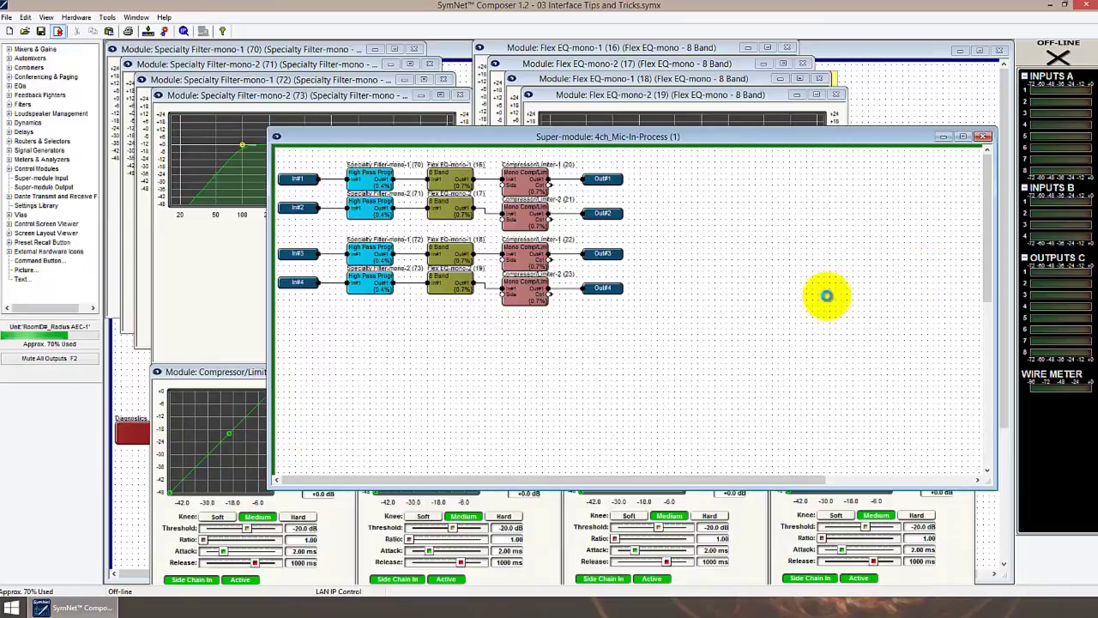
key("alt+l")
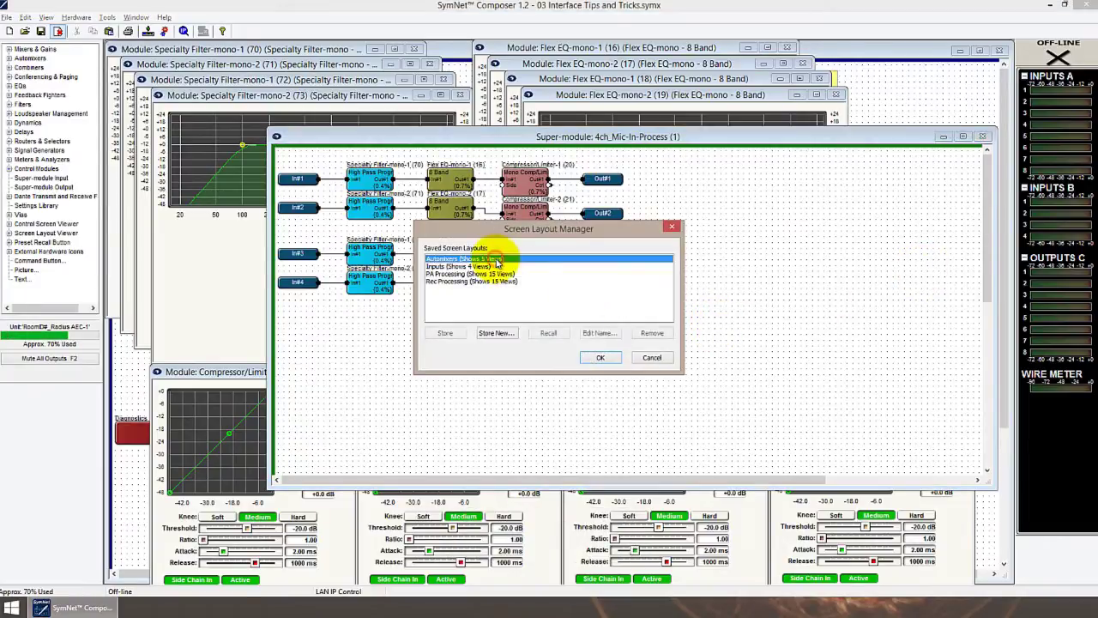
left_click(549, 334)
Open the Mic Level Gain (338) window and store it into the Automixers screen layout
left_click(598, 359)
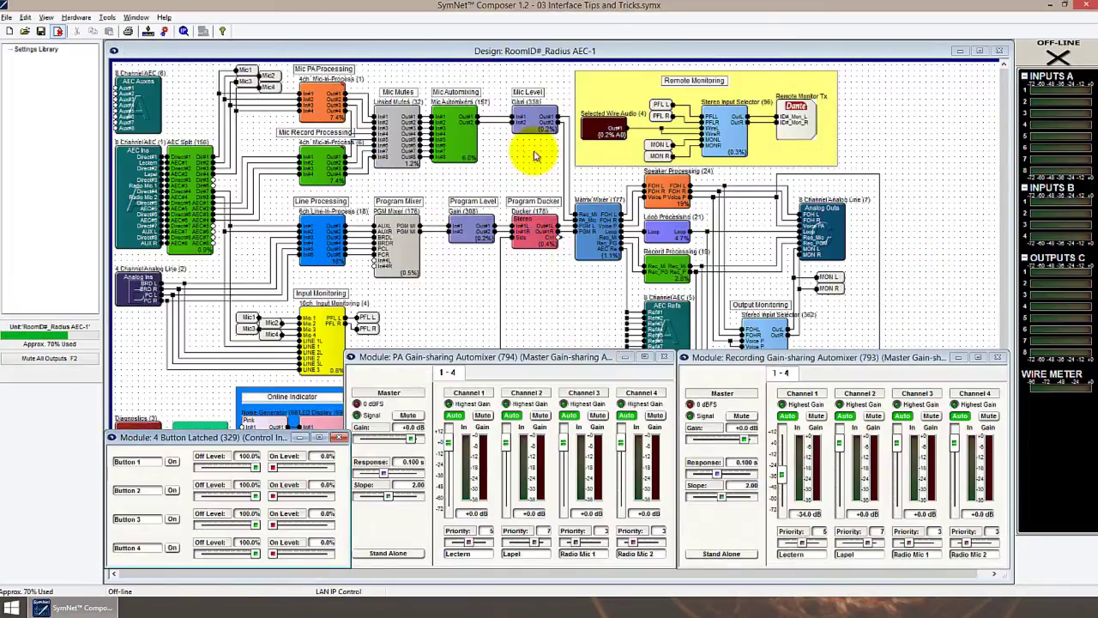
double_click(536, 122)
key("ctrl+F7")
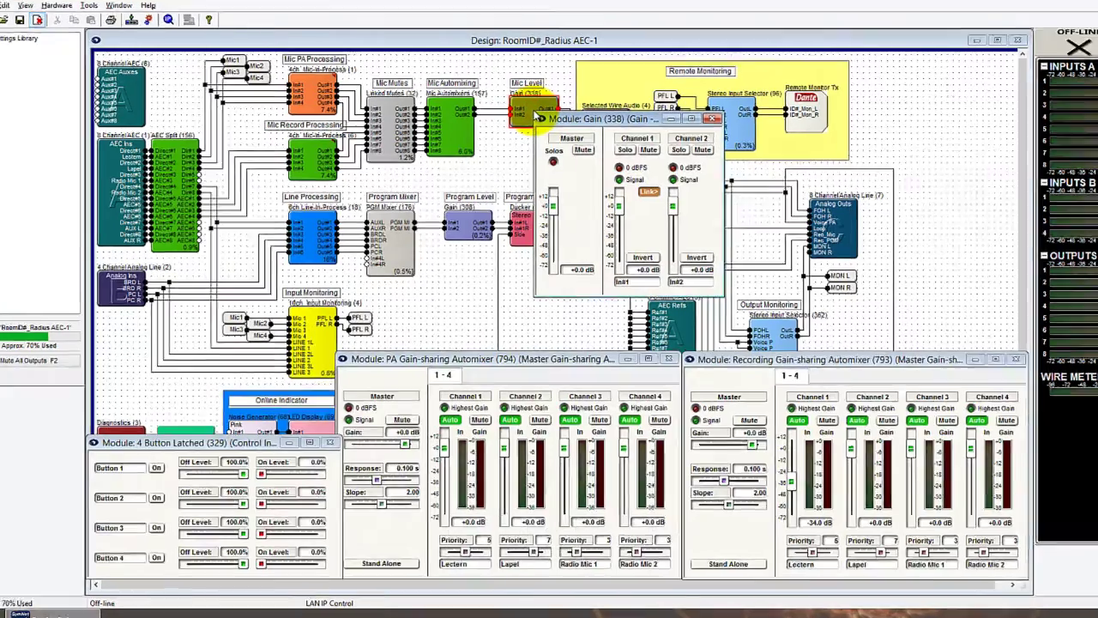
key("alt+l")
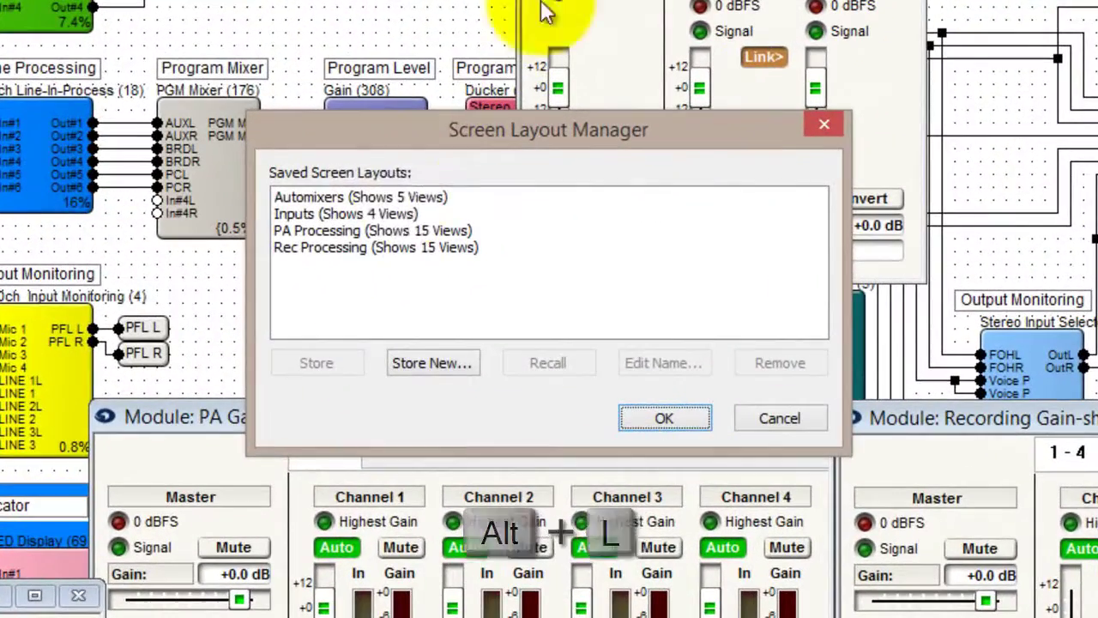
left_click(404, 193)
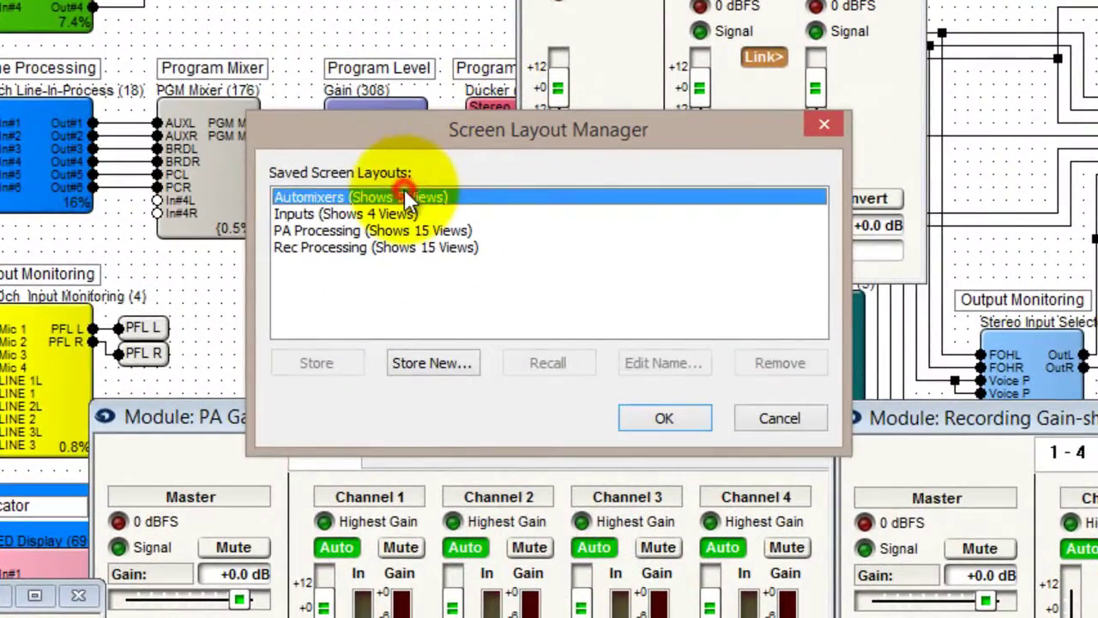
left_click(322, 360)
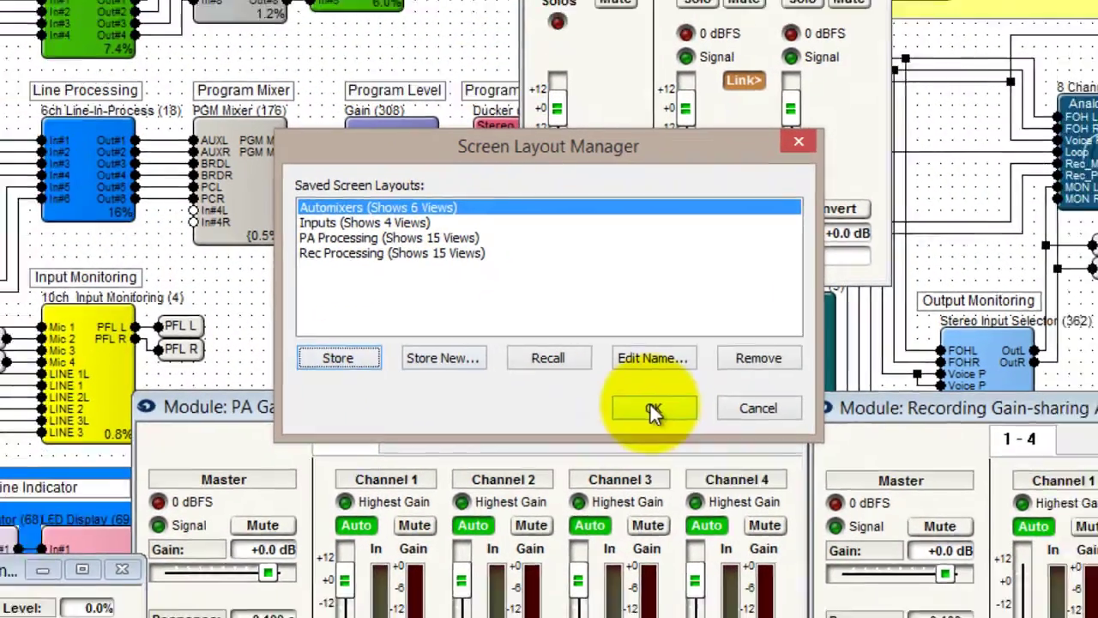
left_click(663, 418)
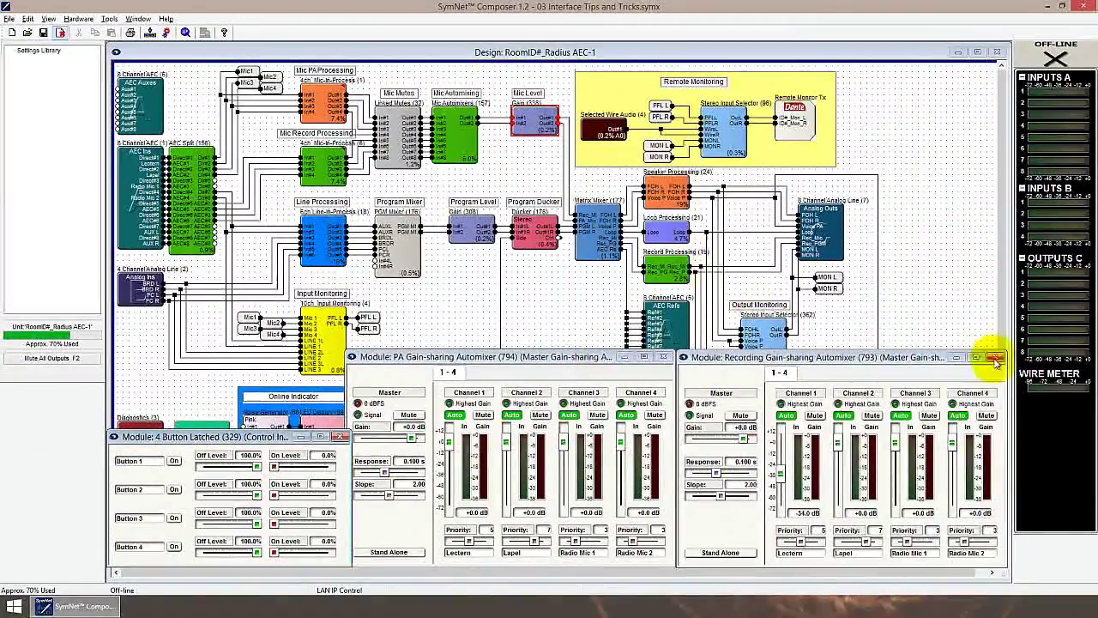
Close all module windows, then recall the updated Automixers layout with Alt+L
left_click(994, 360)
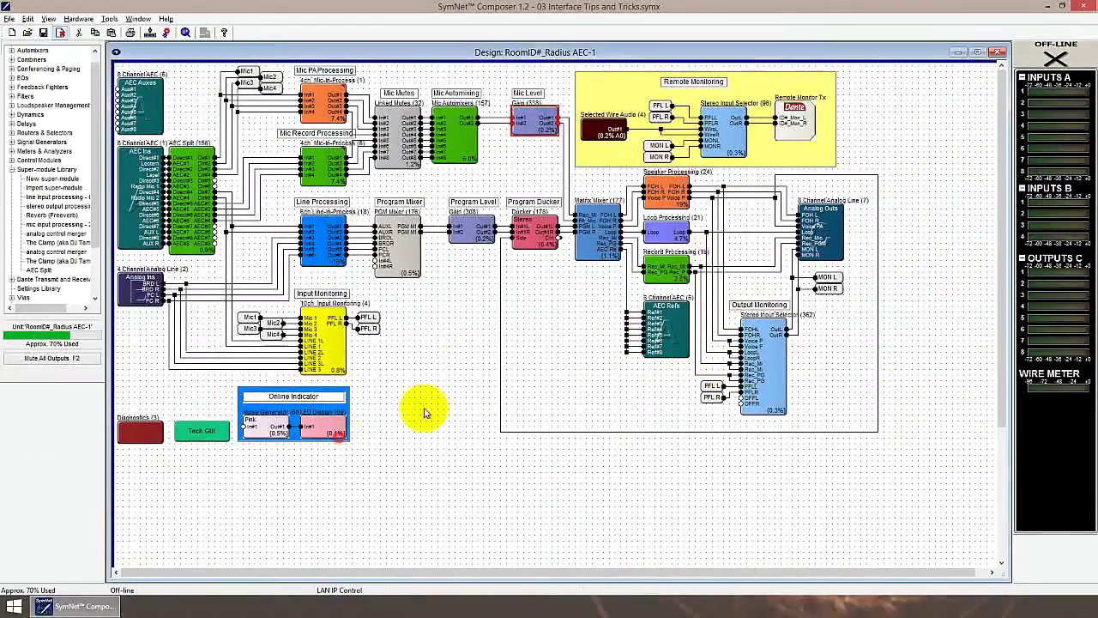
key("alt+l")
left_click(549, 334)
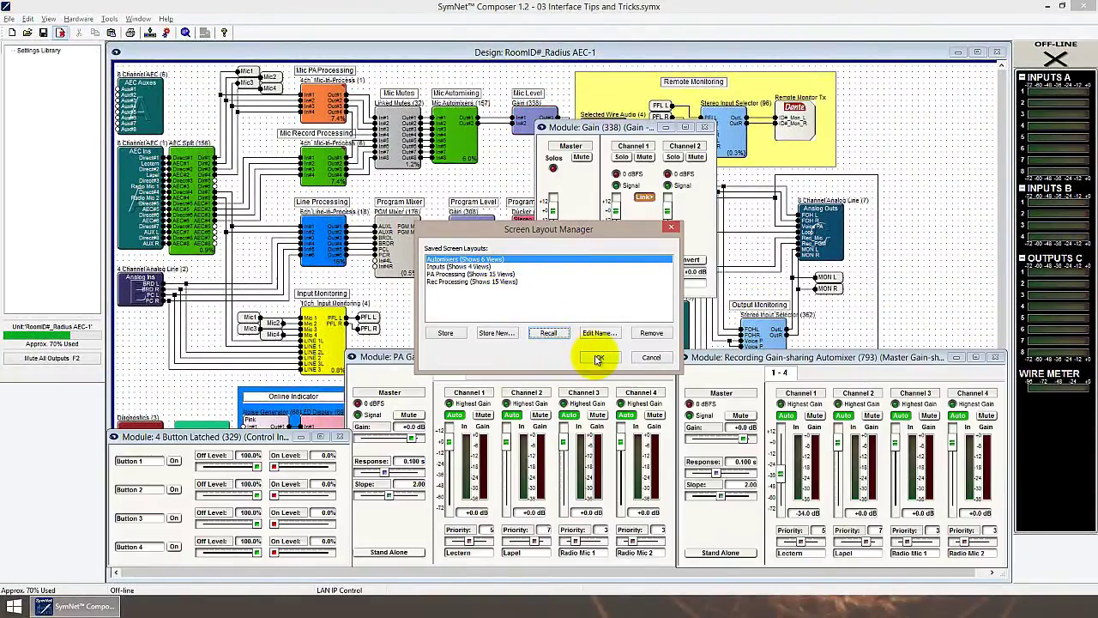
left_click(599, 359)
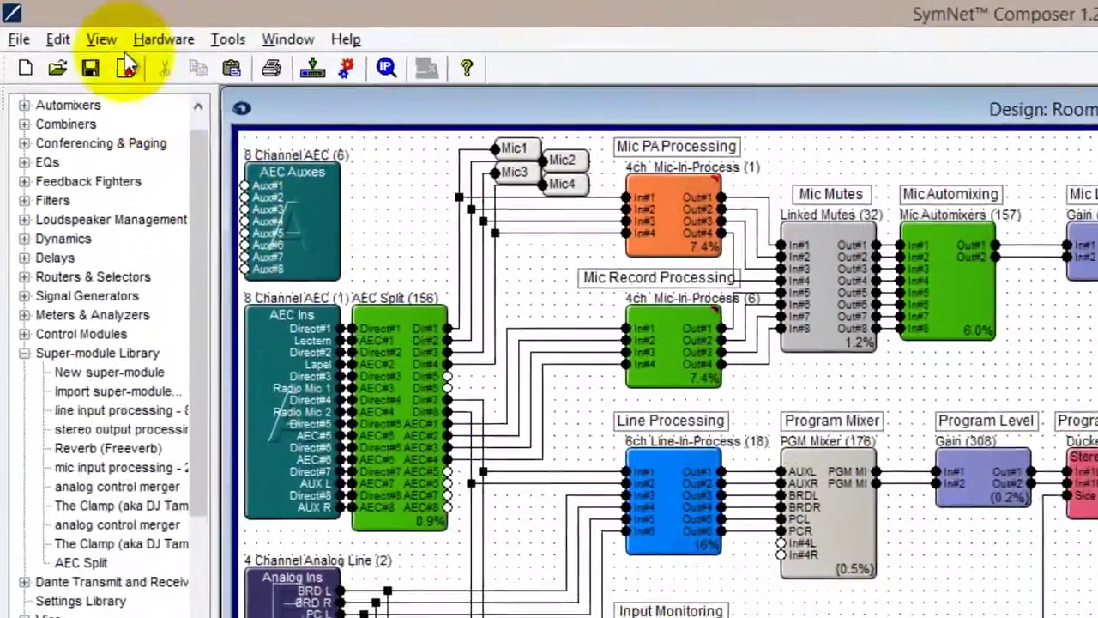
Show the Browser tree and expand the RoomID node to list its design blocks
left_click(70, 28)
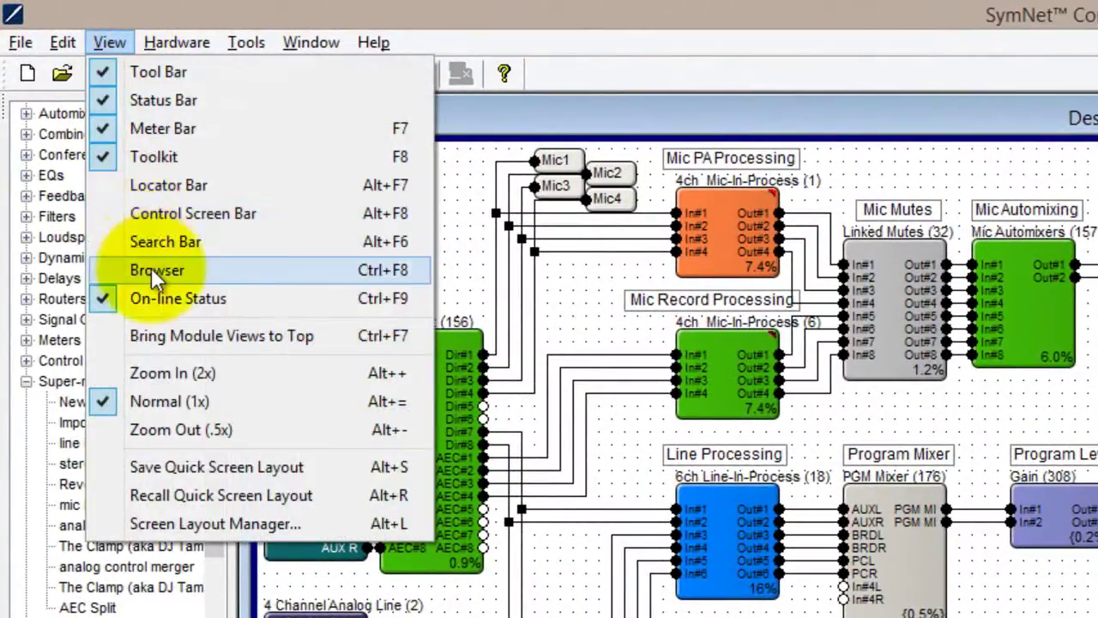
left_click(108, 189)
double_click(533, 549)
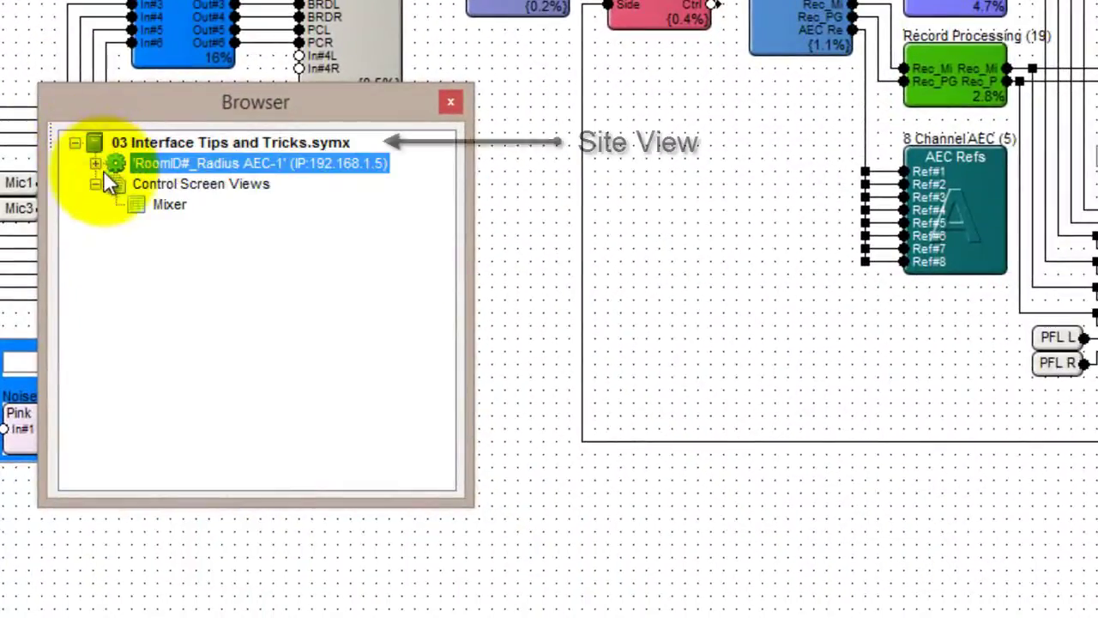
double_click(187, 143)
left_click_drag(482, 558, 72, 570)
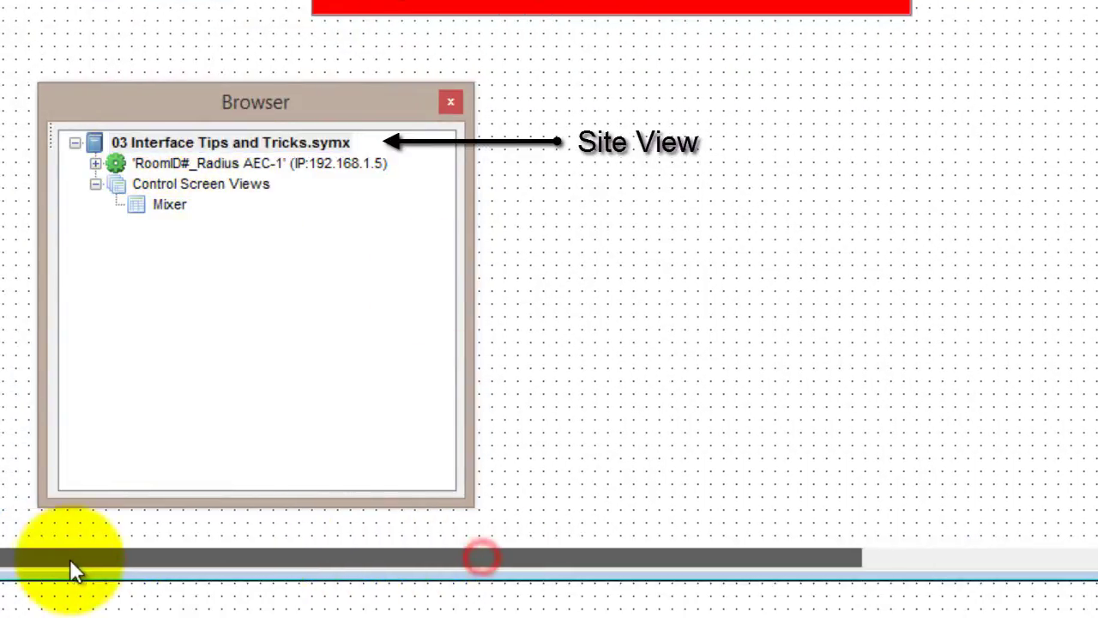
scroll(258, 180, "up", 5)
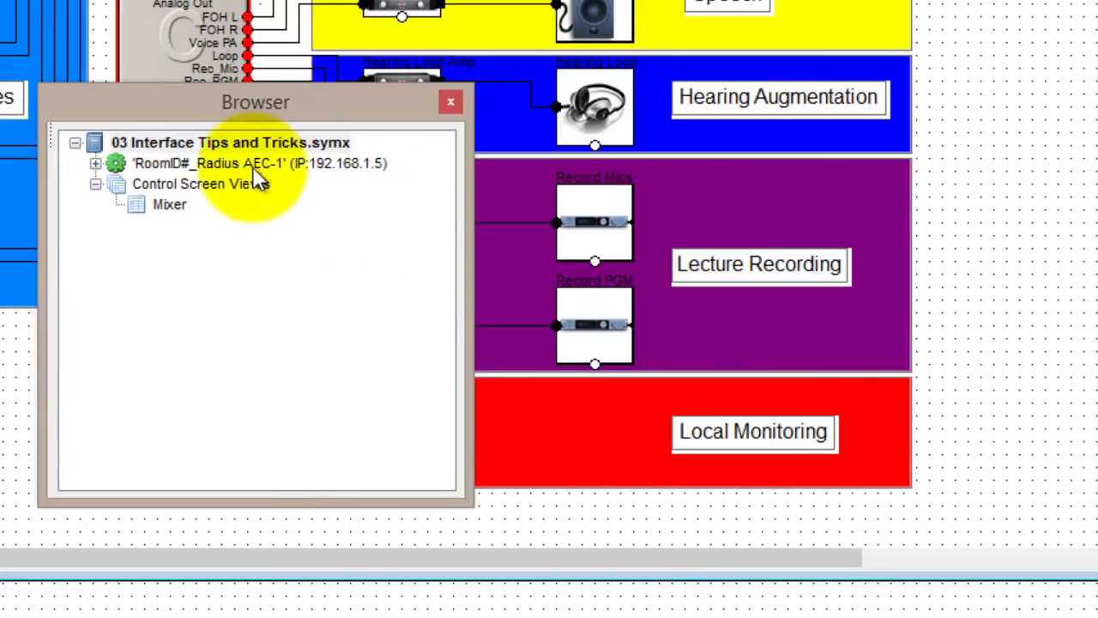
double_click(232, 162)
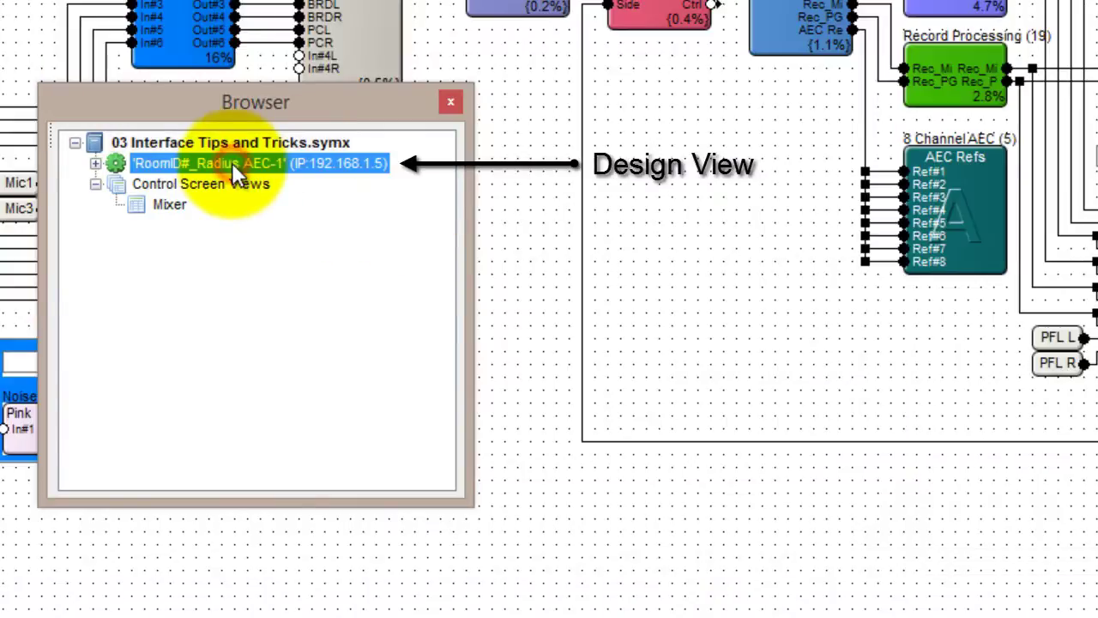
left_click(95, 163)
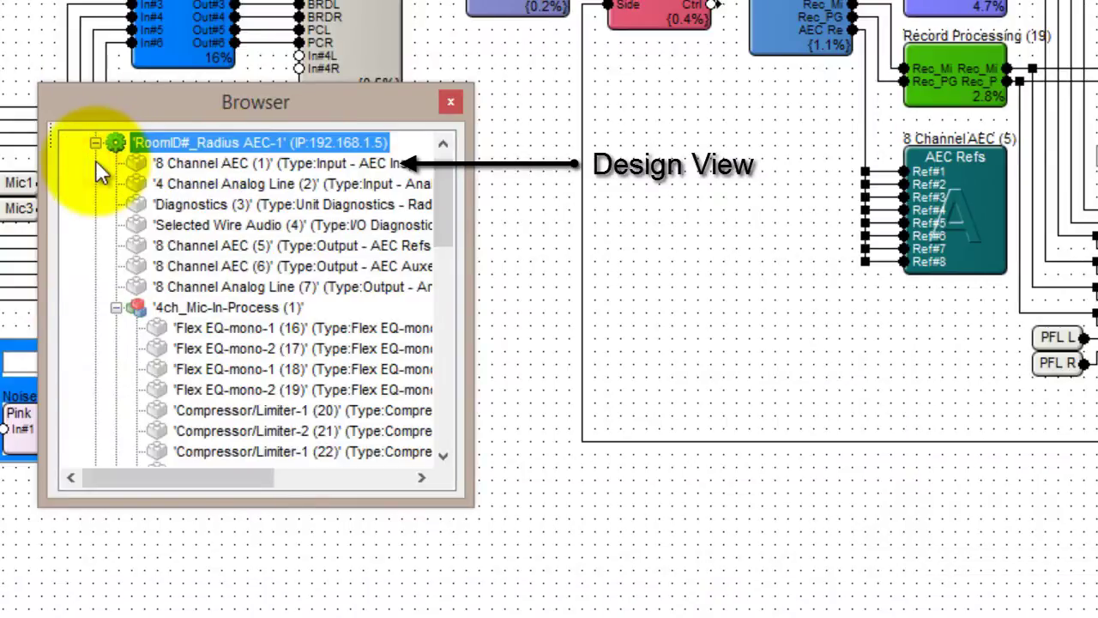
left_click(115, 307)
left_click(116, 328)
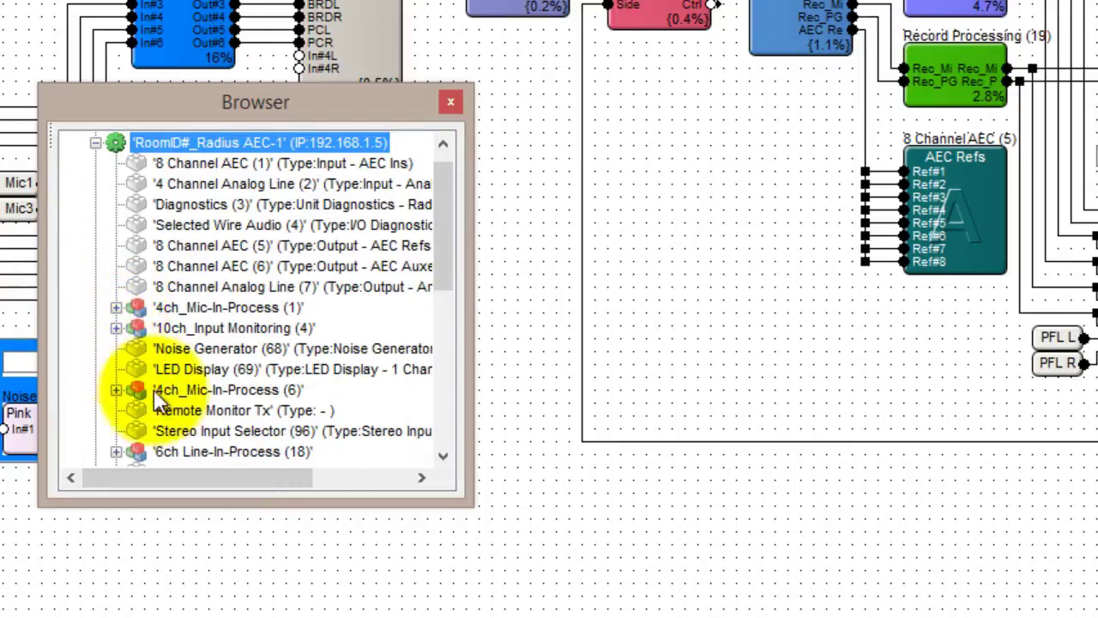
scroll(158, 398, "down", 2)
Open PGM Mixer (176), 4ch_Mic-In-Process (1) and Compressor/Limiter-1 (20) from the tree, arranging their windows
double_click(172, 347)
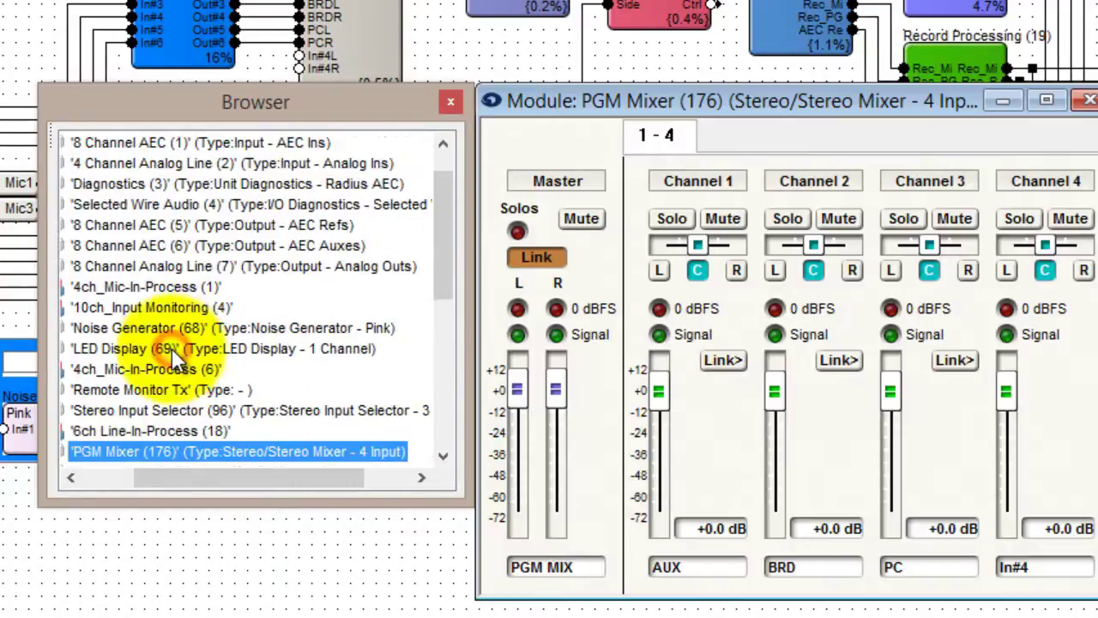
left_click_drag(608, 100, 867, 65)
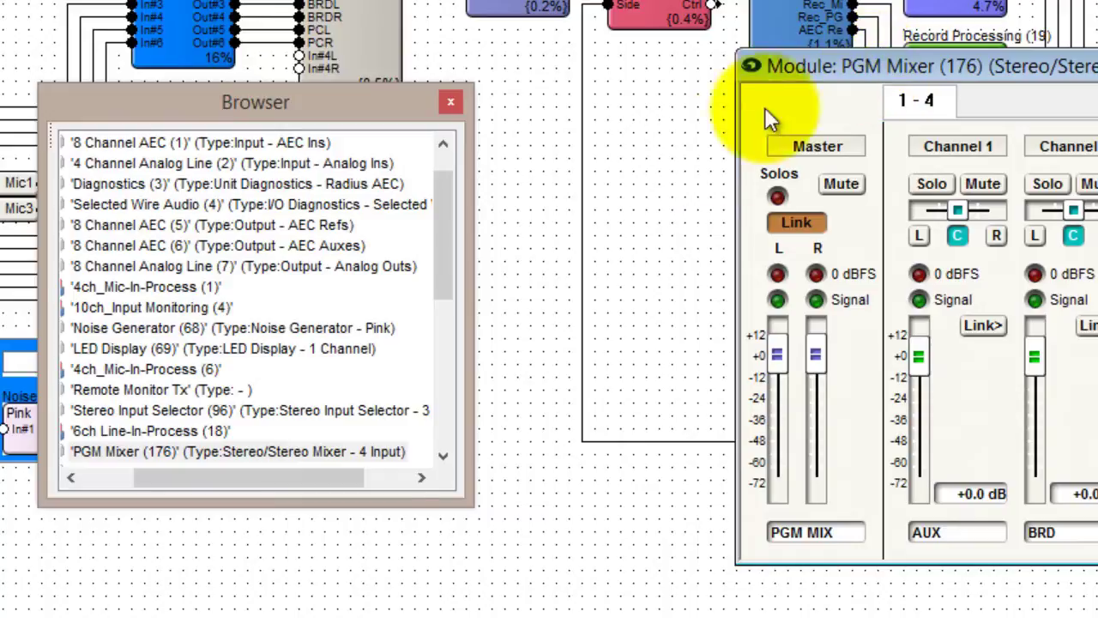
left_click_drag(315, 477, 264, 477)
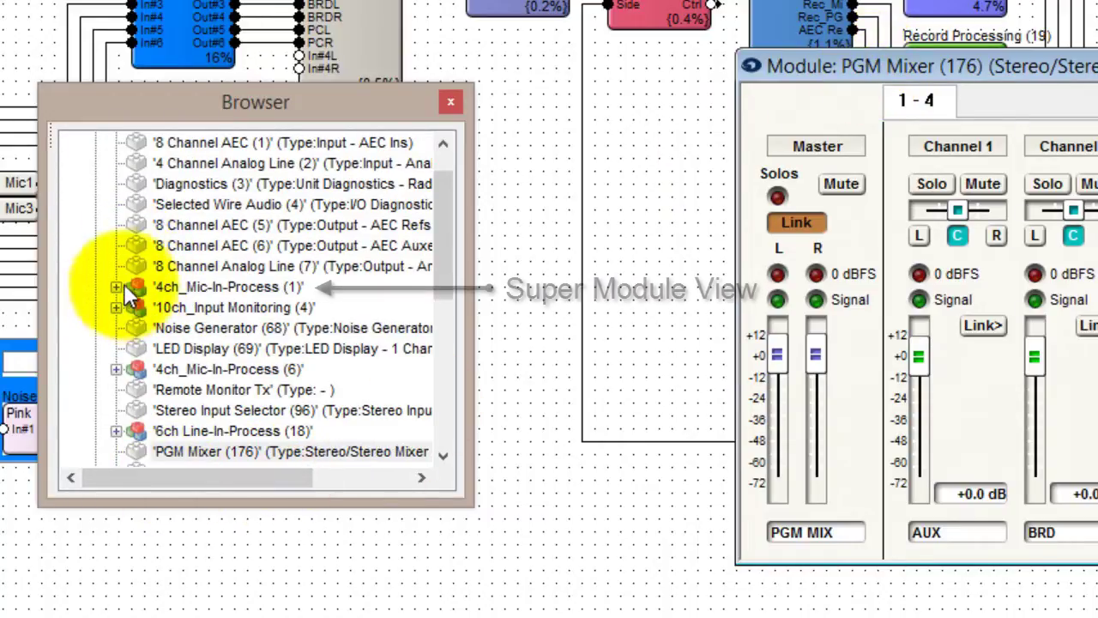
double_click(176, 285)
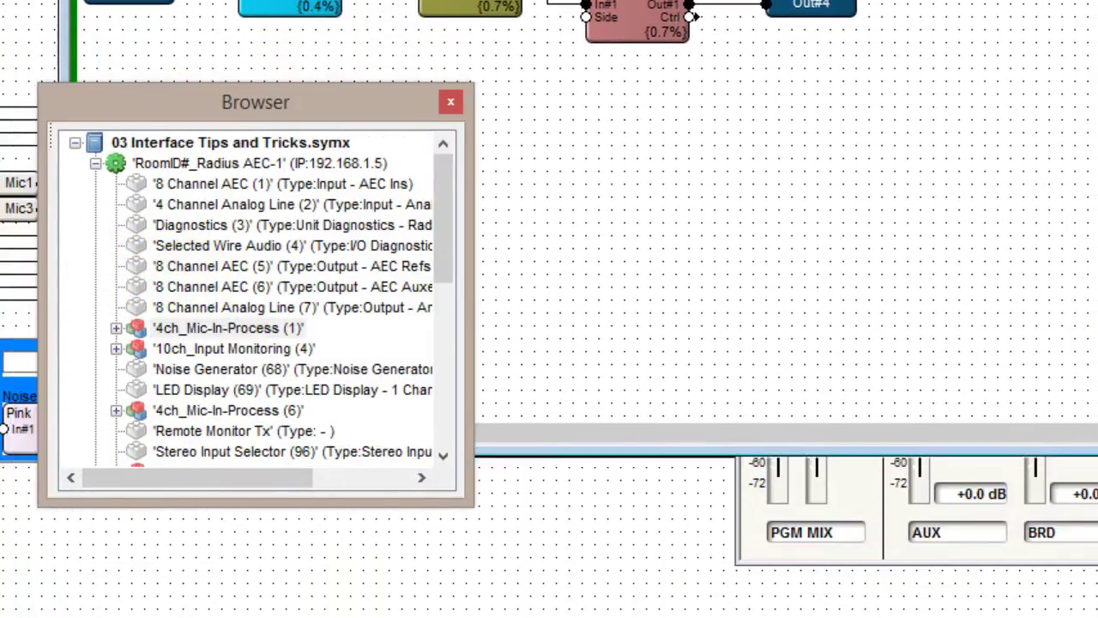
left_click(116, 328)
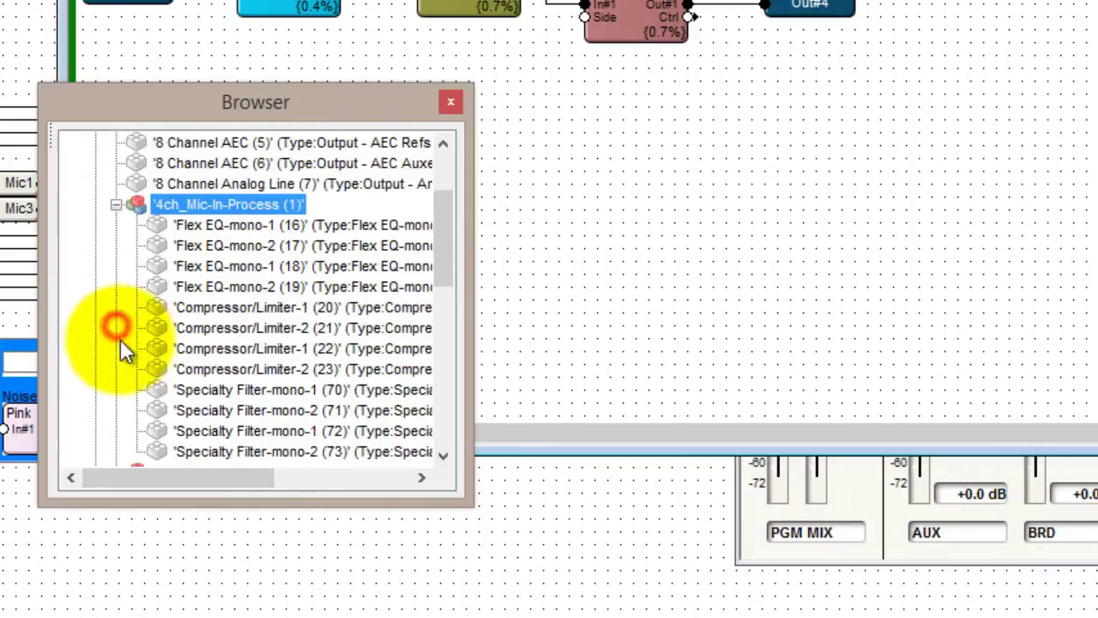
double_click(252, 306)
left_click_drag(682, 101, 1084, 0)
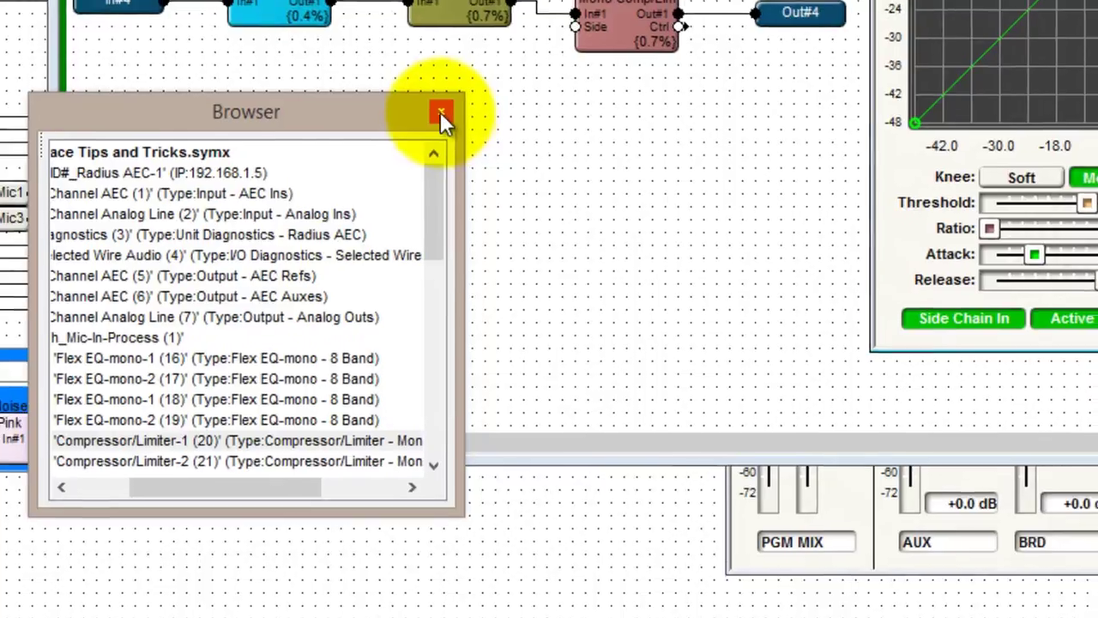
Close the Browser and reopen the PGM Mixer (176) module window from the design
left_click(449, 104)
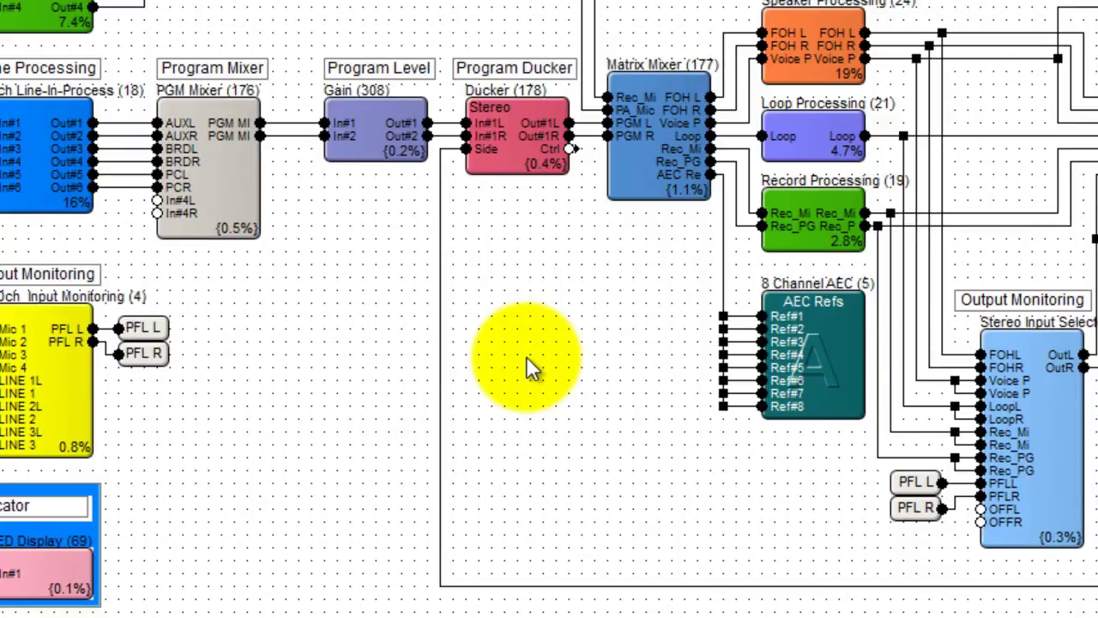
double_click(197, 159)
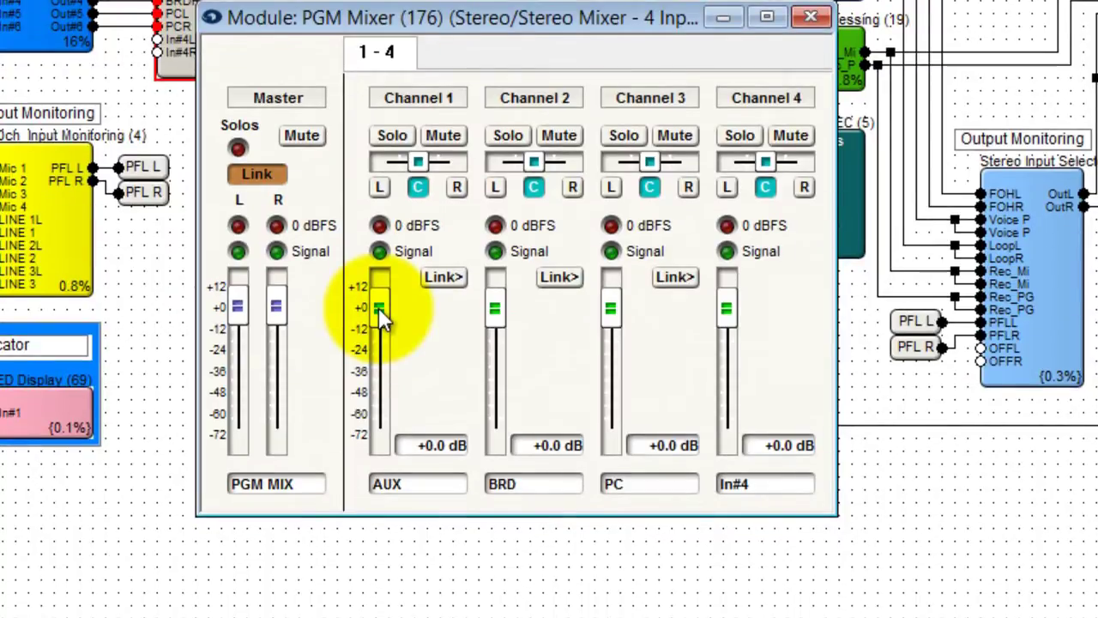
Copy the Input 1 Gain Fader to a new Control Screen and move it further in
right_click(378, 307)
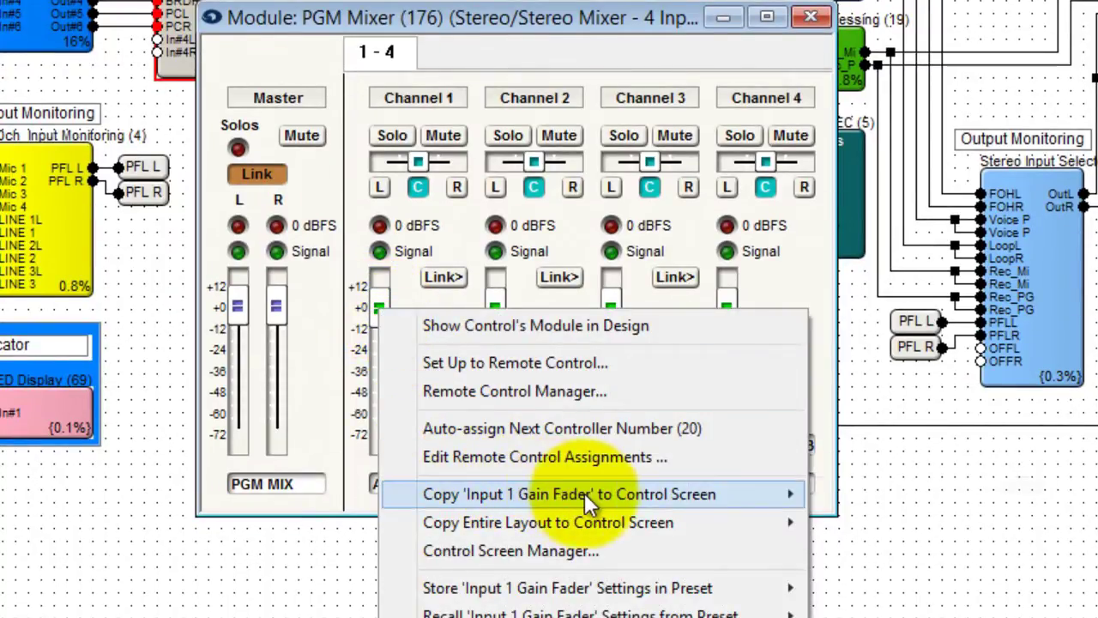
mouse_move(585, 492)
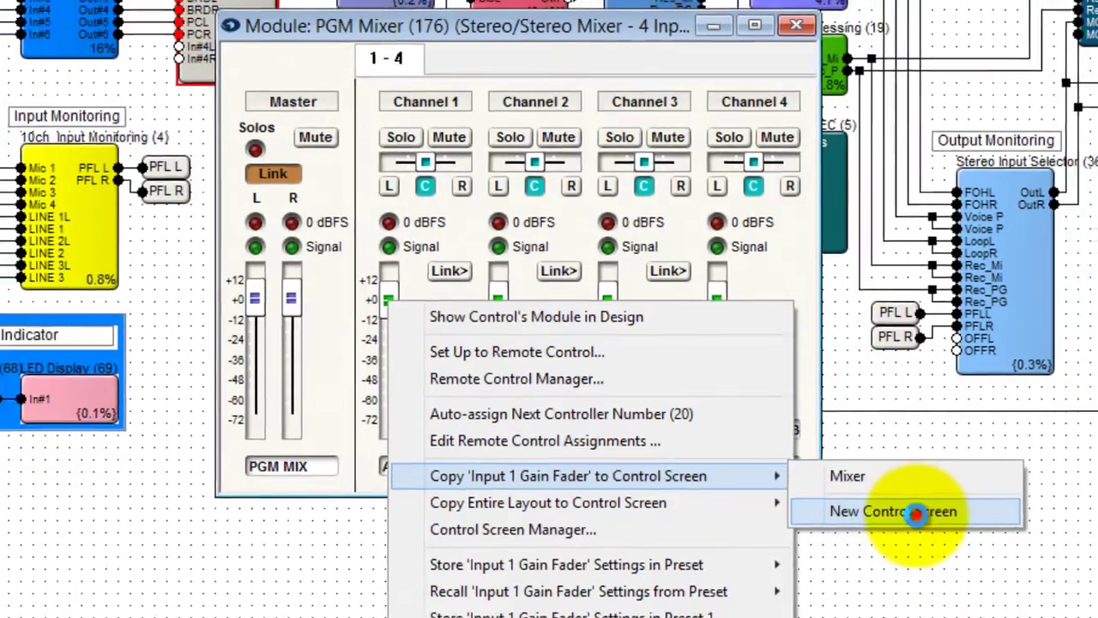
left_click(937, 536)
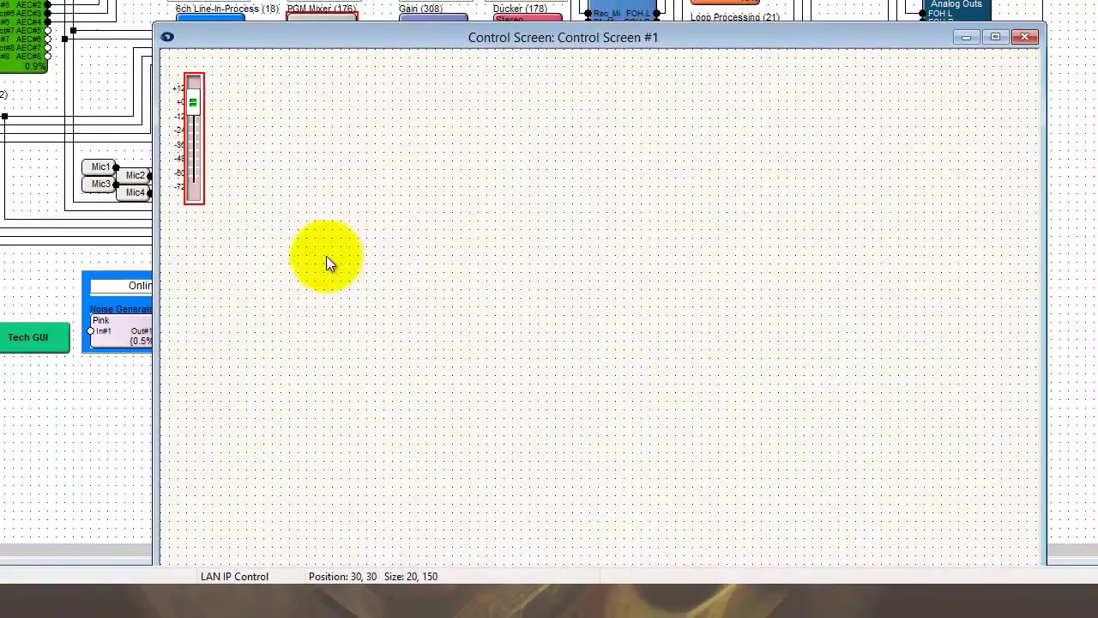
left_click_drag(191, 150, 368, 257)
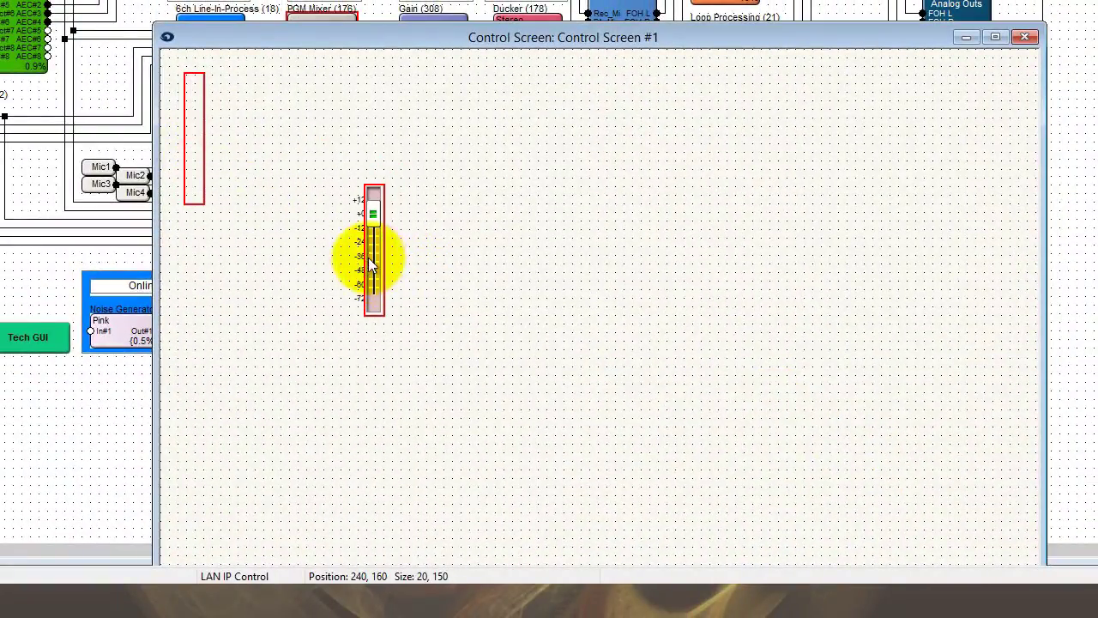
Move the control screen window lower and the PGM Mixer window up out of the way
left_click_drag(478, 58, 486, 183)
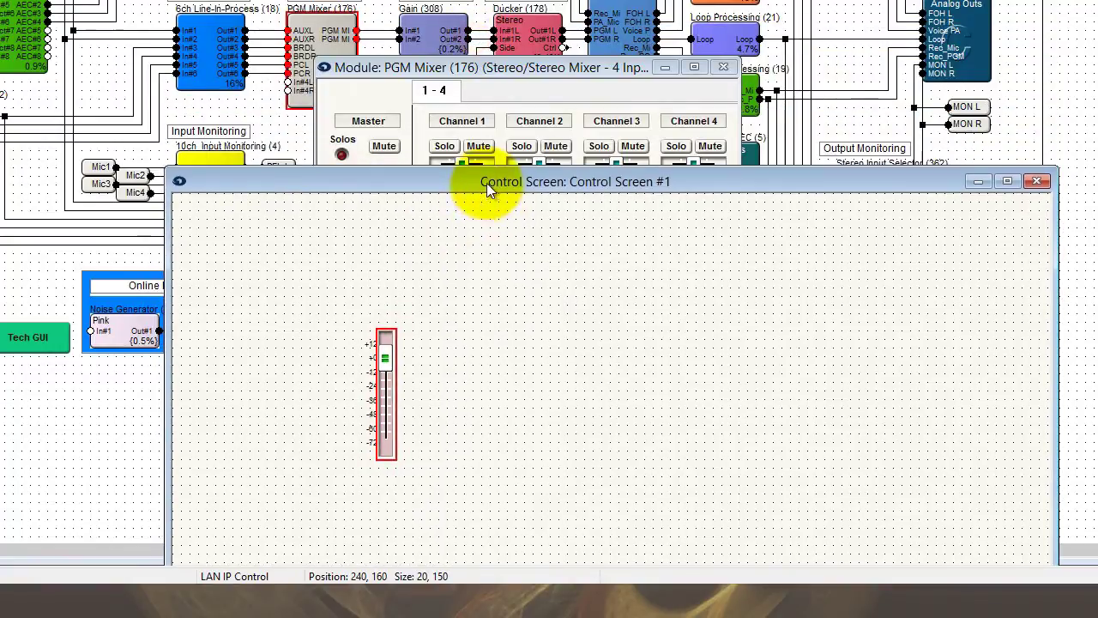
left_click(484, 69)
left_click_drag(485, 69, 405, 0)
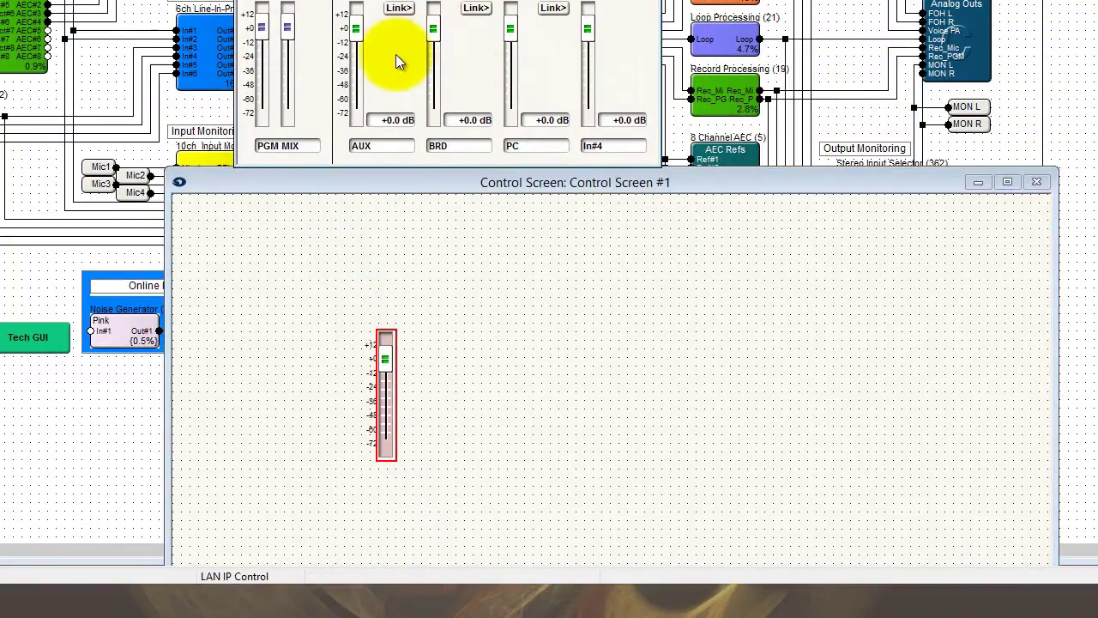
Copy the Channel 1 Controls onto Control Screen #1 and shift the strip right
right_click(396, 55)
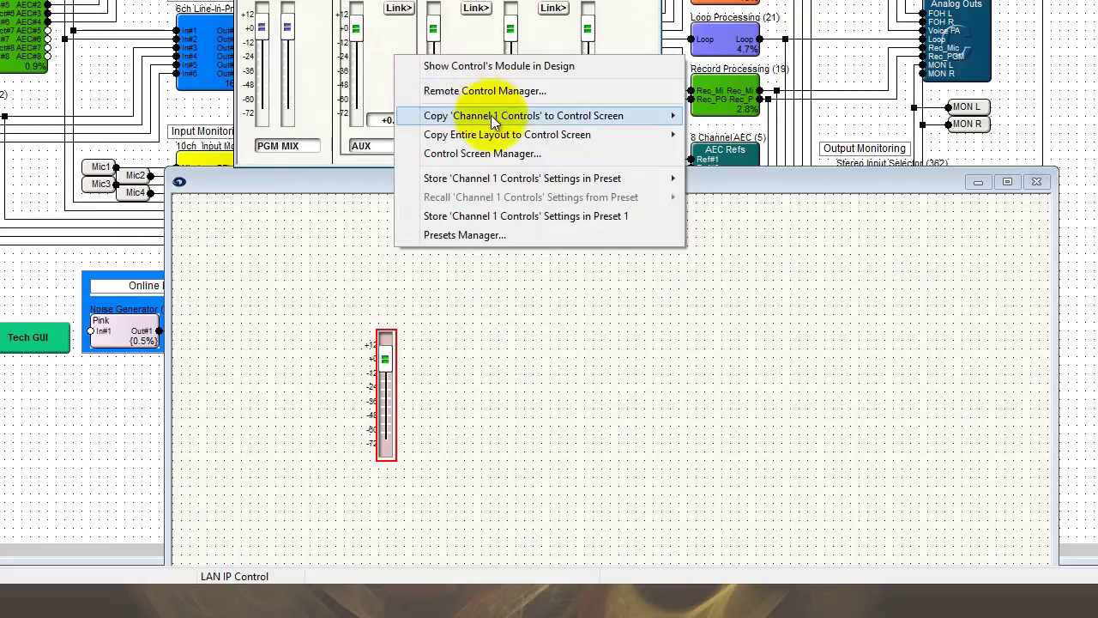
mouse_move(569, 115)
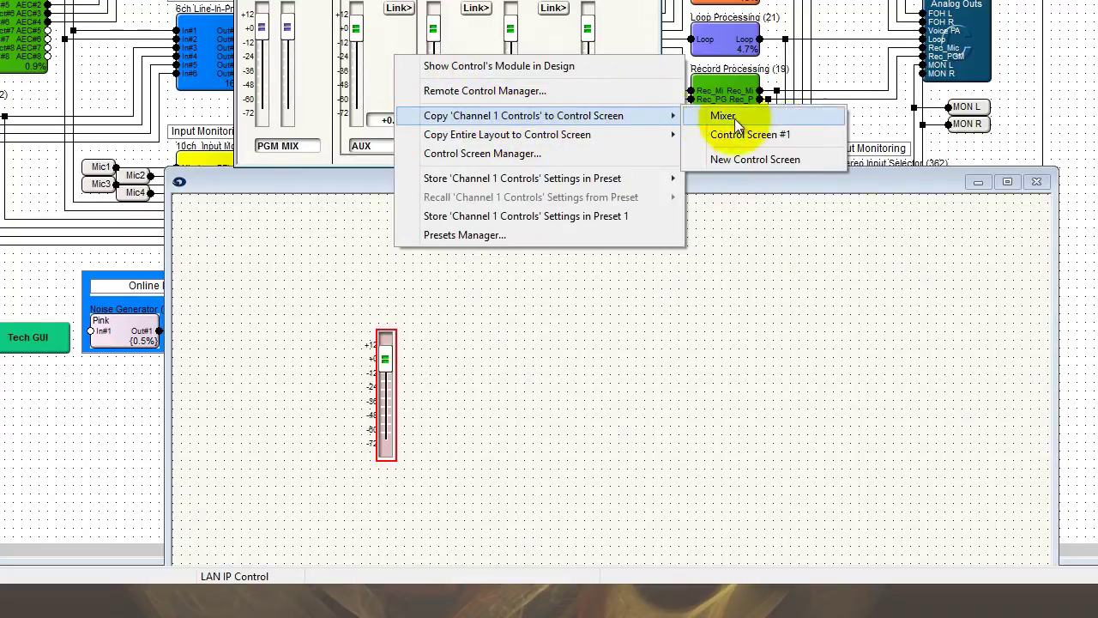
left_click(783, 135)
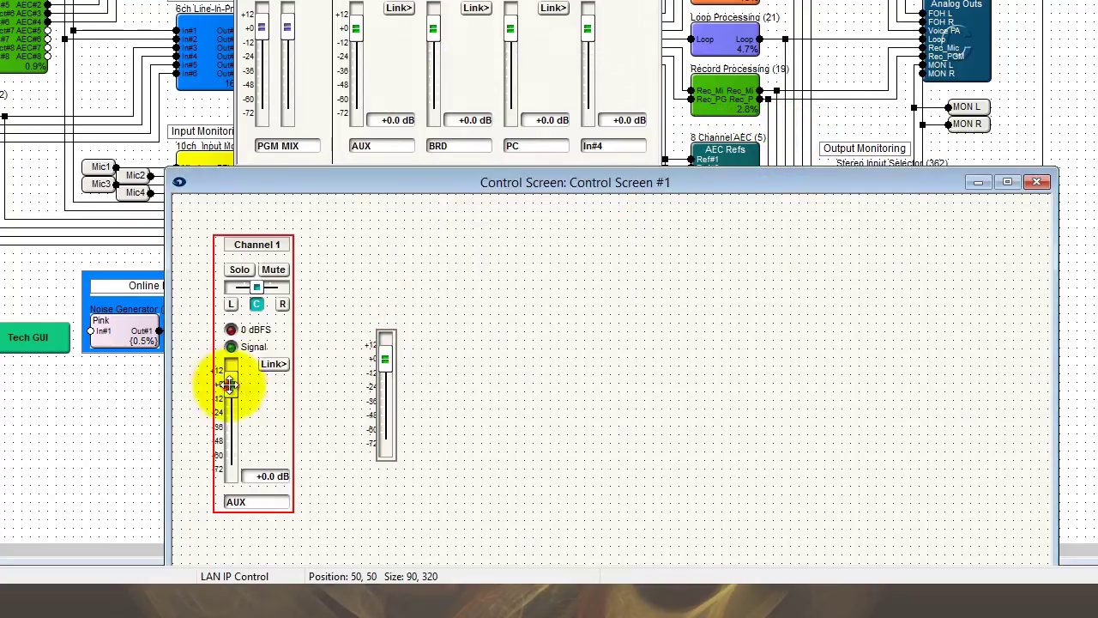
left_click_drag(220, 381, 258, 364)
Un-group the Channel 1 controls and delete the Link>, AUX label and 0 dBFS elements
right_click(263, 367)
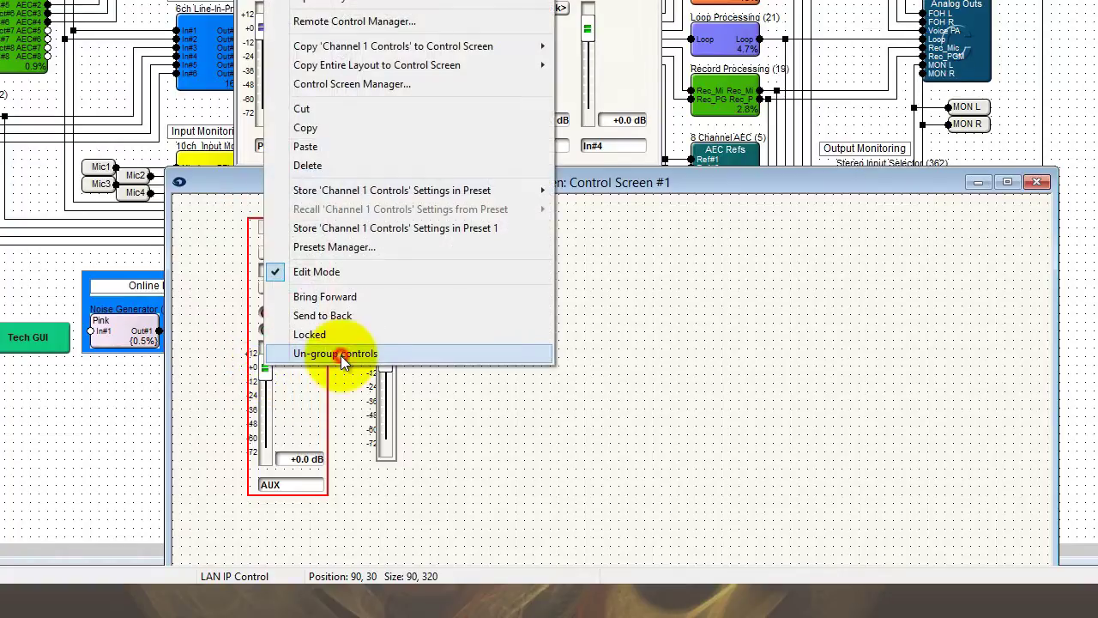
left_click(341, 356)
left_click(312, 352)
key("Delete")
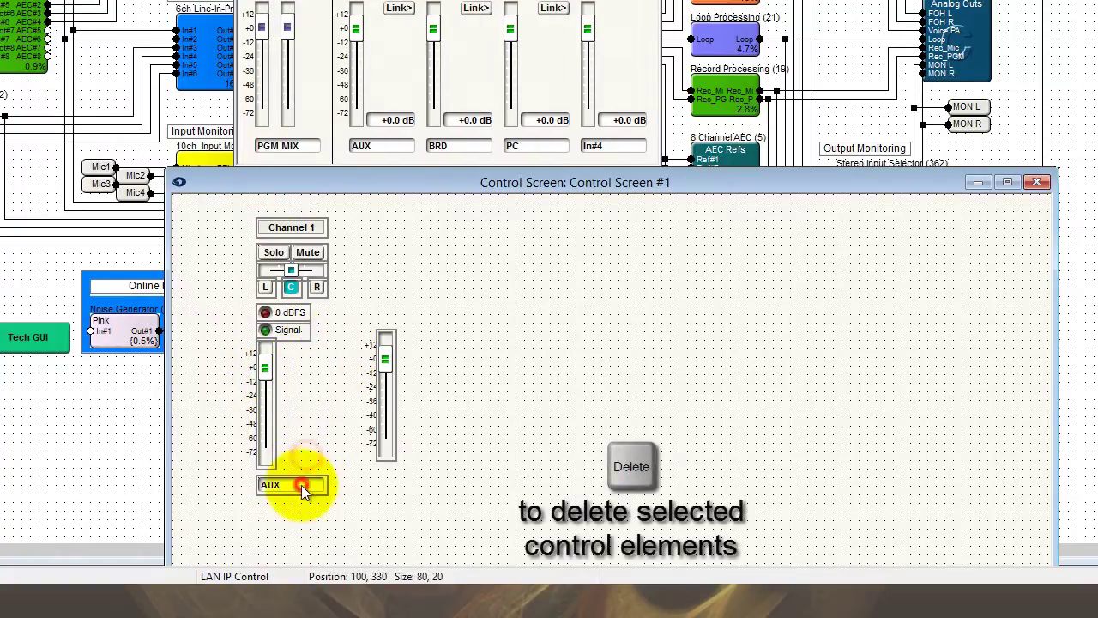
key("Delete")
left_click(290, 331)
key("Delete")
left_click(295, 237)
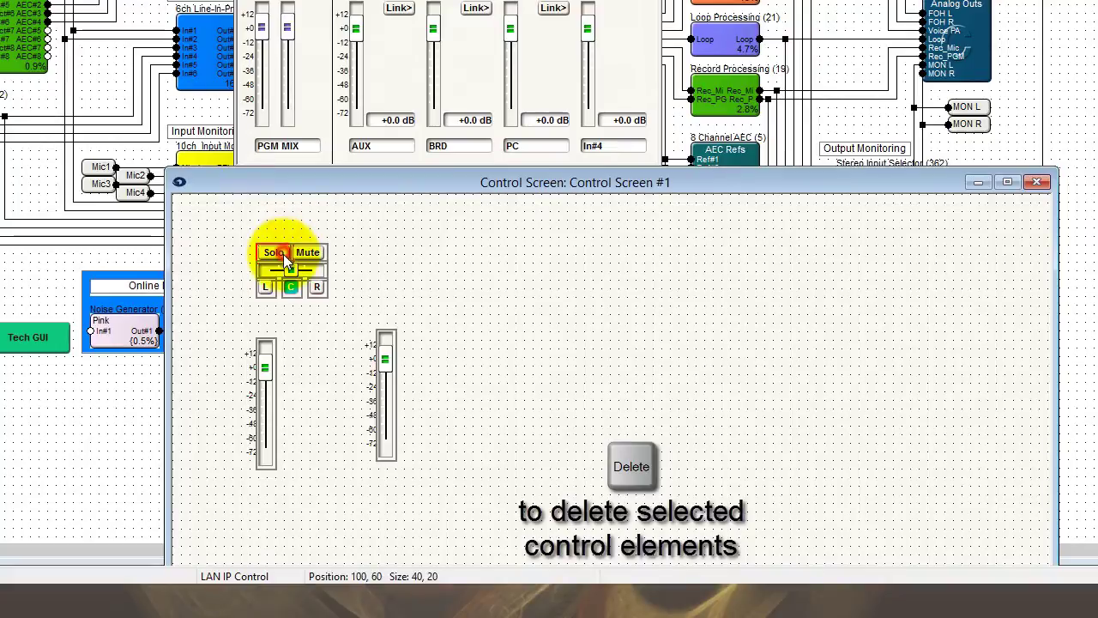
Delete the Solo element and pan slider, then move the fader up toward the Mute and L/C/R buttons
key("Delete")
left_click(289, 269)
key("Delete")
left_click(265, 374)
left_click_drag(265, 374, 289, 352)
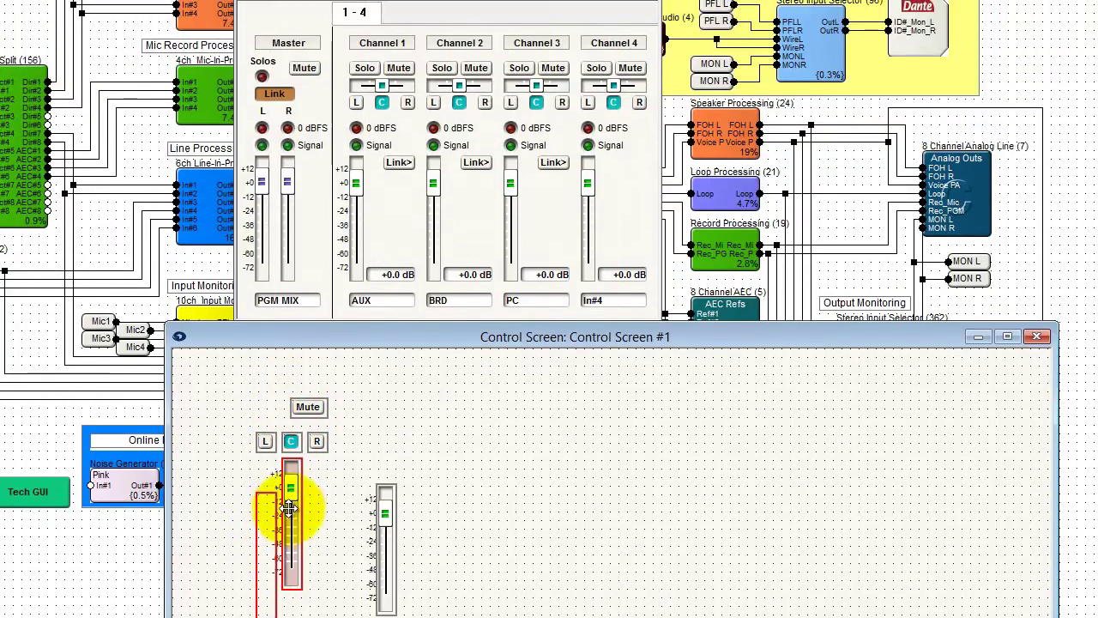
Set the Channel 1 fader's style to Knob in Properties and shrink it to about a third
right_click(291, 514)
left_click(422, 14)
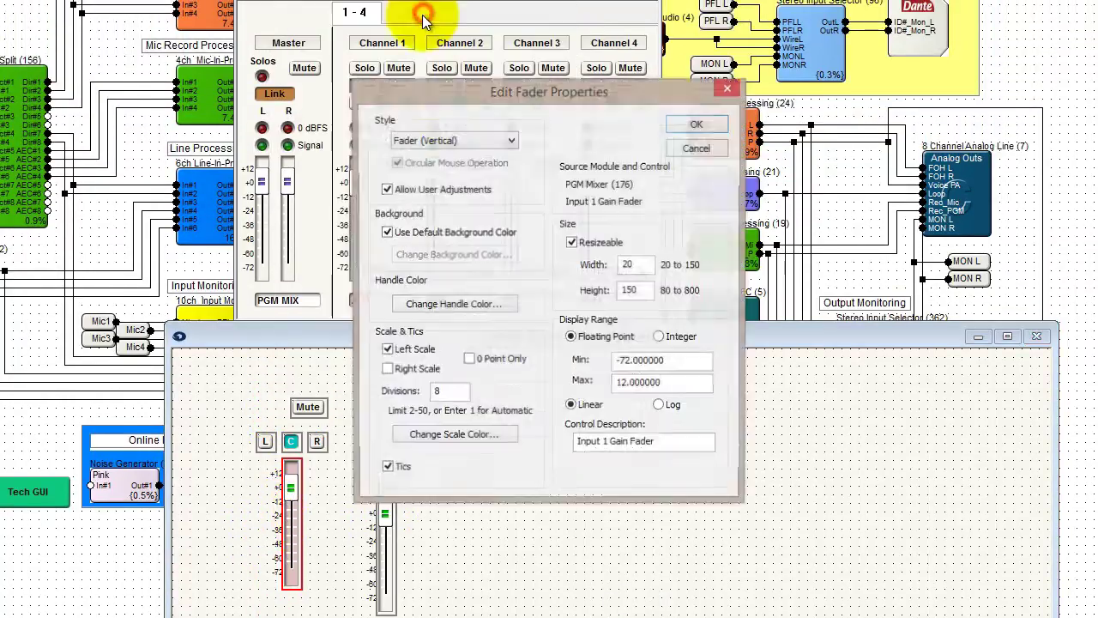
left_click(455, 143)
left_click(433, 179)
left_click(695, 125)
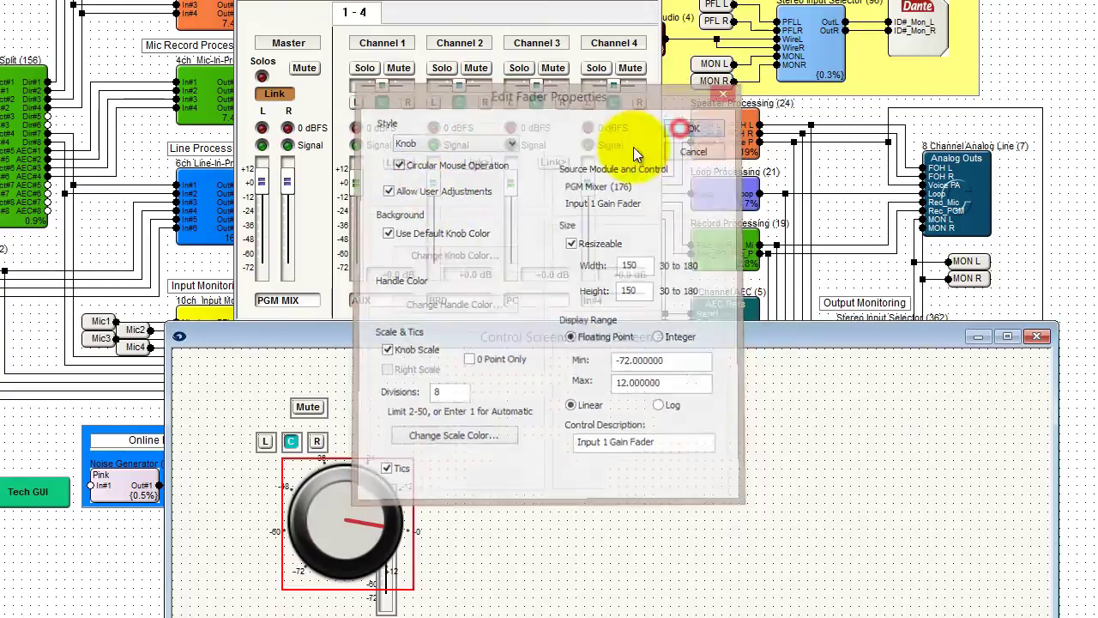
left_click_drag(307, 537, 264, 545)
left_click_drag(350, 587, 350, 590)
left_click(317, 491)
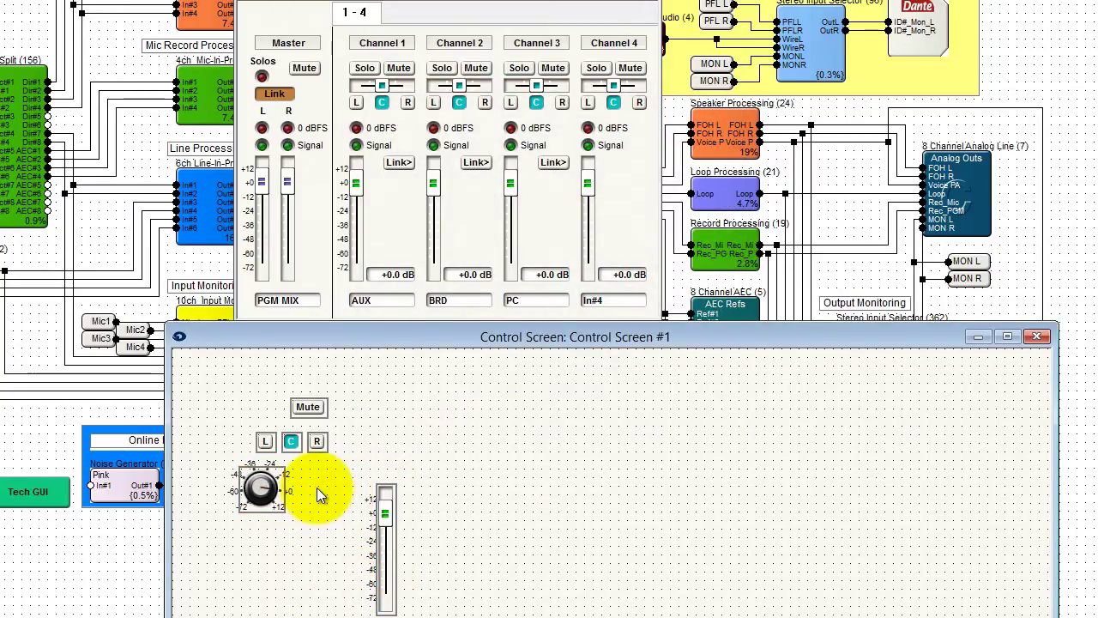
Close Control Screen #1 and the PGM Mixer, open the Tech GUI Mixer screen, and turn off Control Layout Edit Mode
left_click(1038, 337)
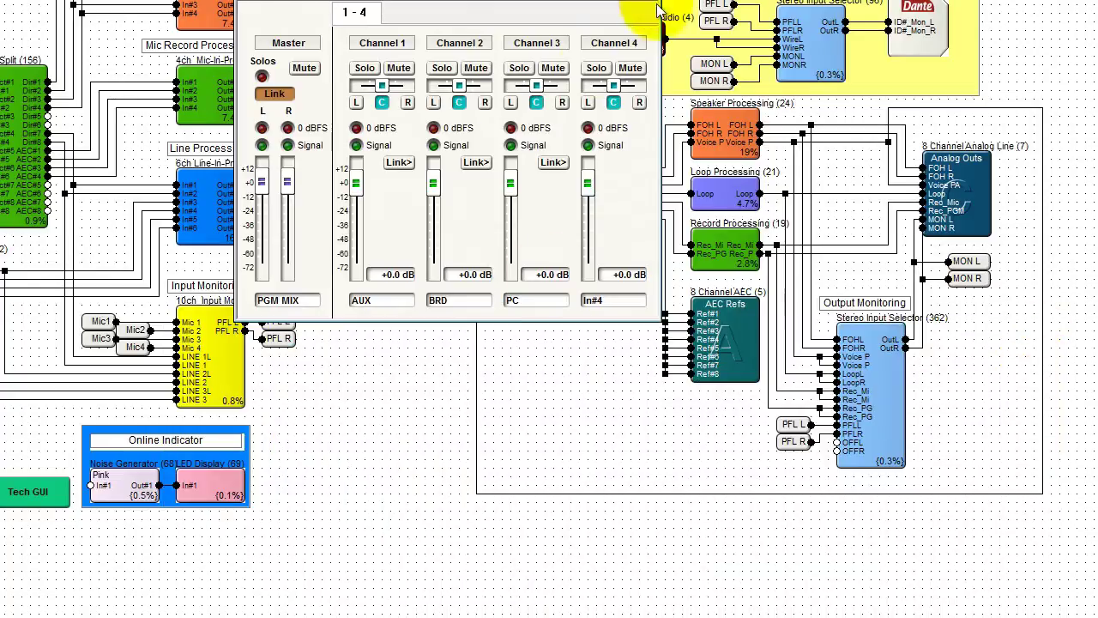
left_click(658, 9)
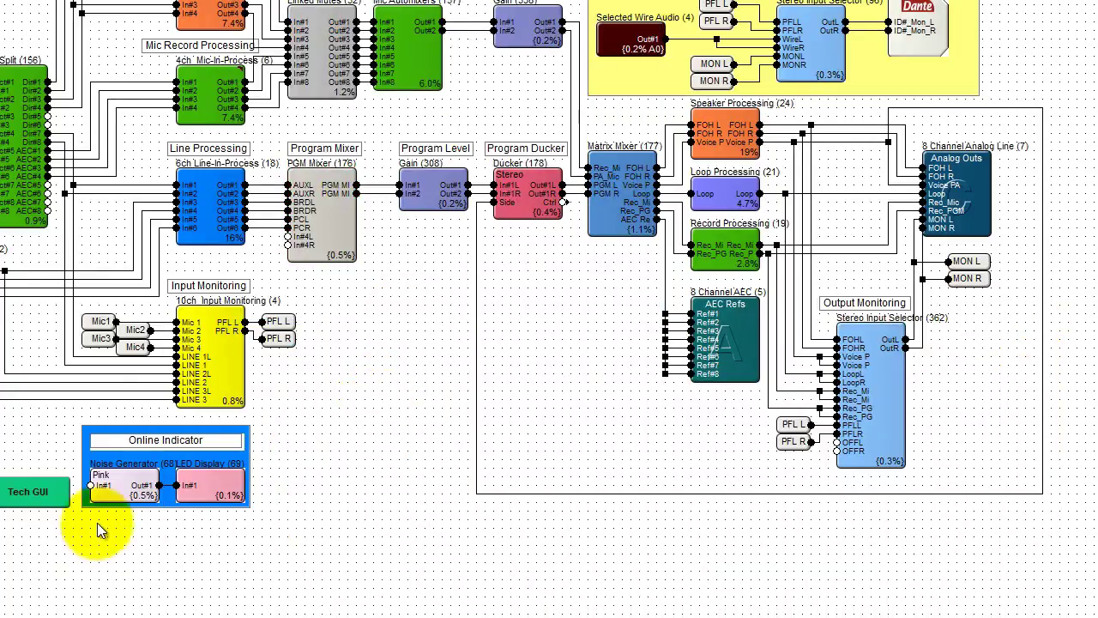
left_click(30, 495)
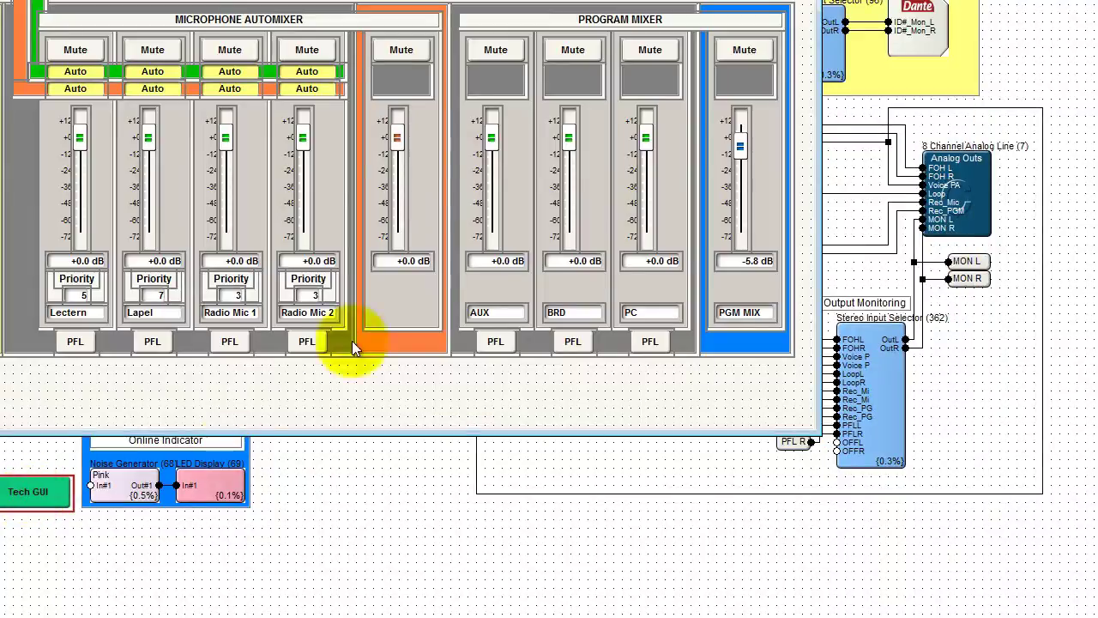
left_click_drag(480, 2, 510, 28)
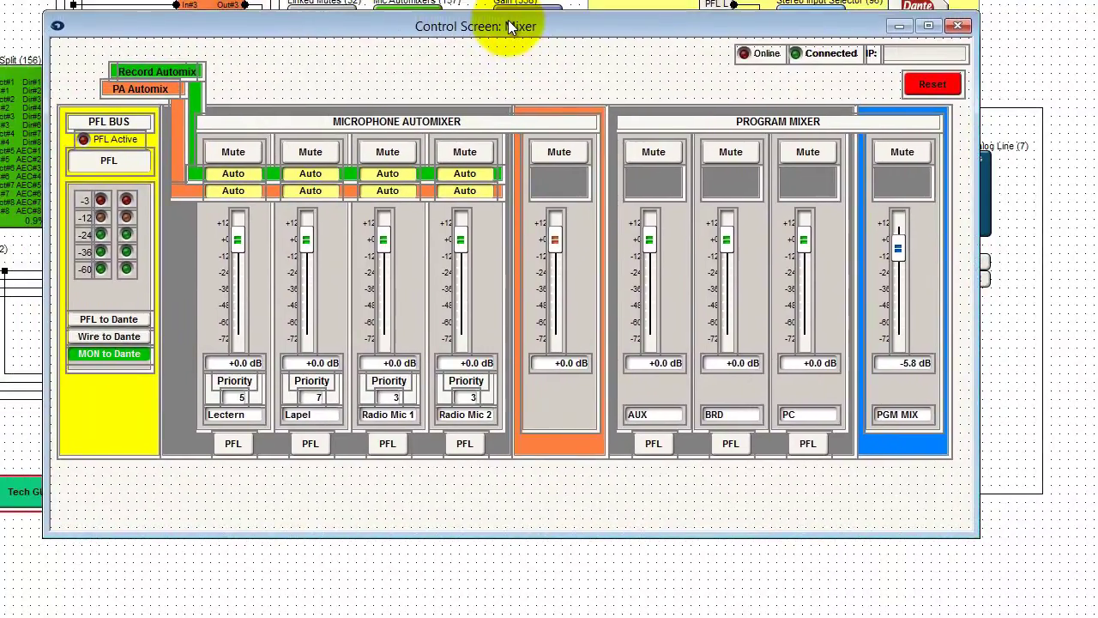
right_click(479, 70)
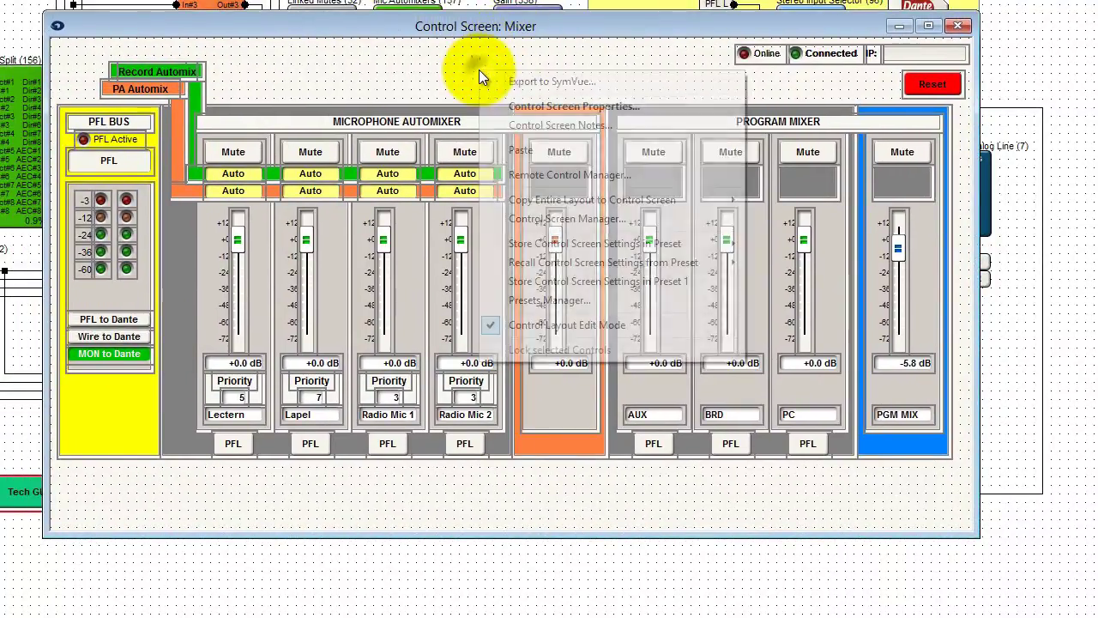
left_click(550, 325)
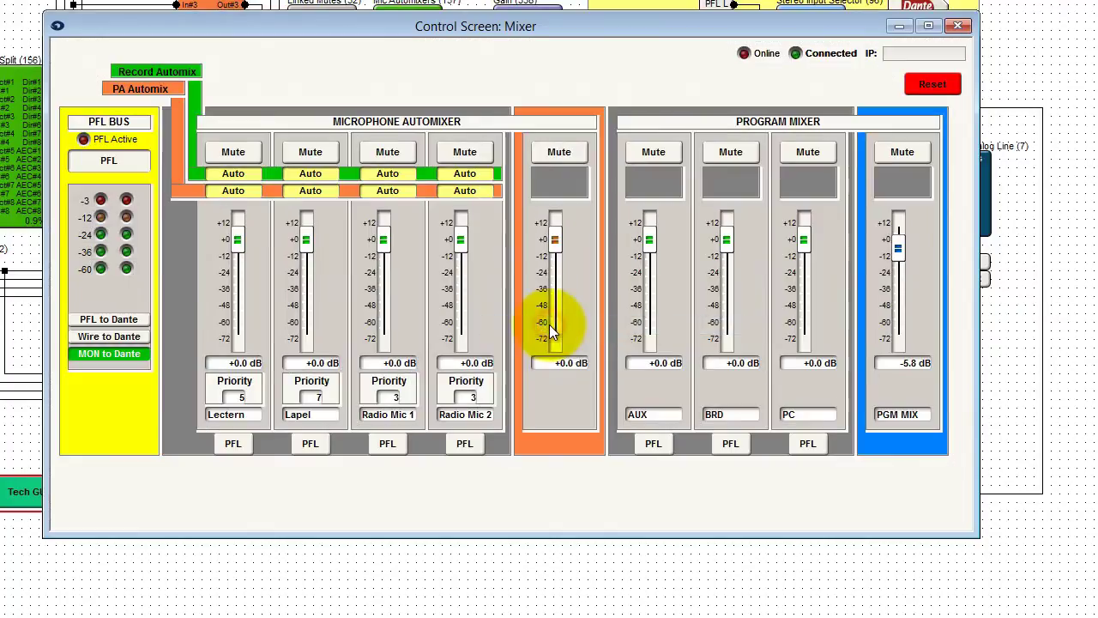